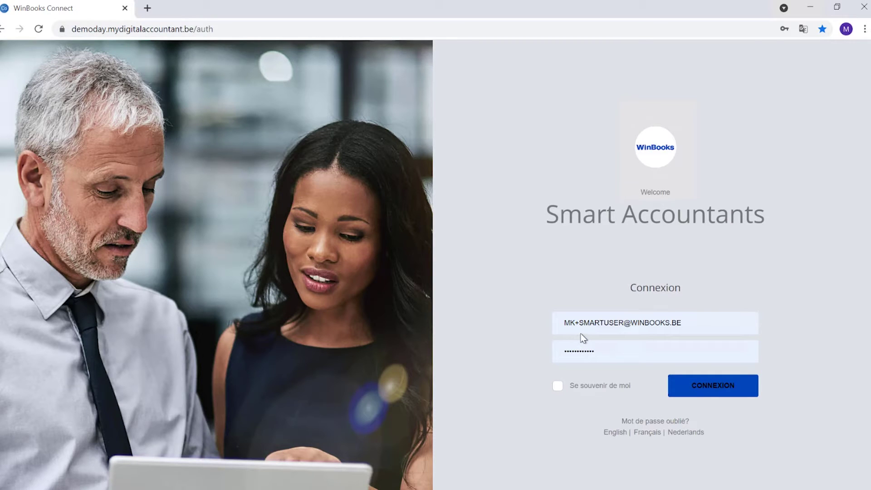
Log in to the Smart Accountants portal with the credentials already filled in
left_click(691, 391)
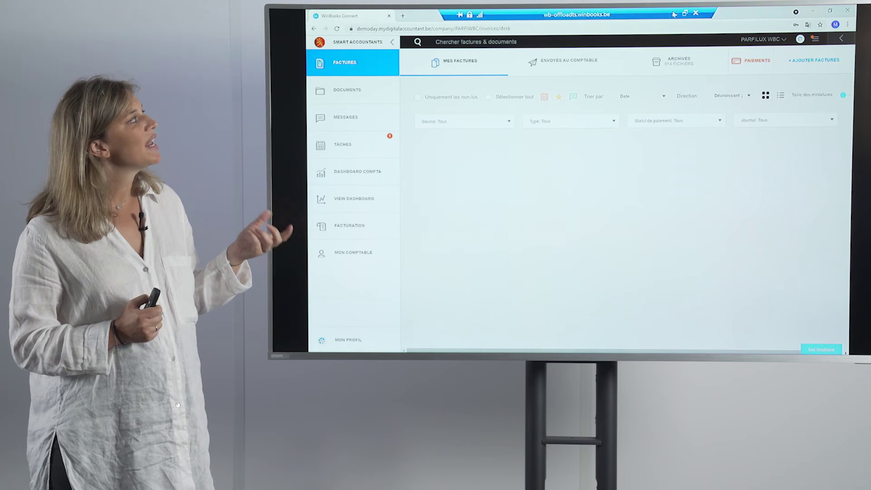
Switch to Gmail and forward the "Facture garage Michel" message with GARAGE MICHEL.pdf to the company's invoice-collection e-mail address
left_click(675, 15)
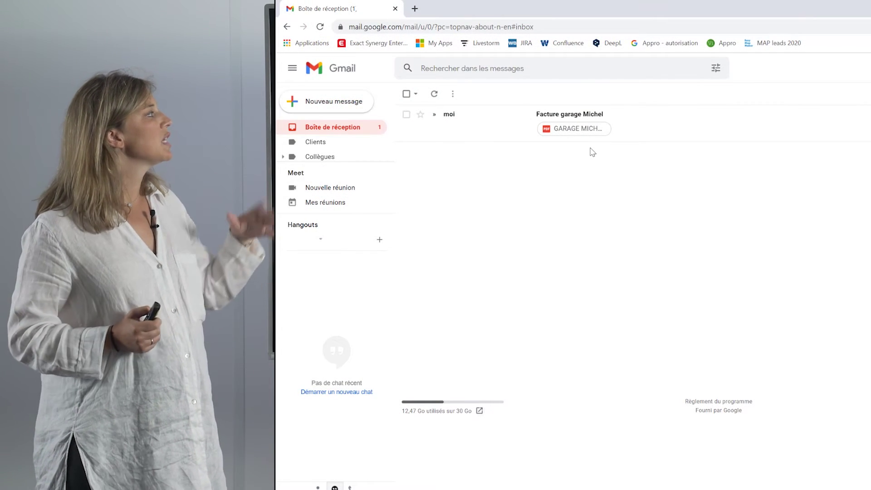
left_click(636, 139)
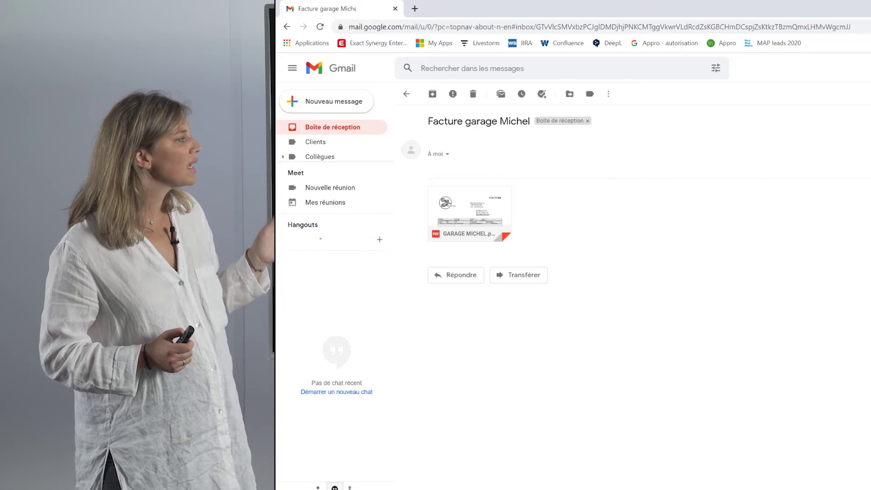
key("f")
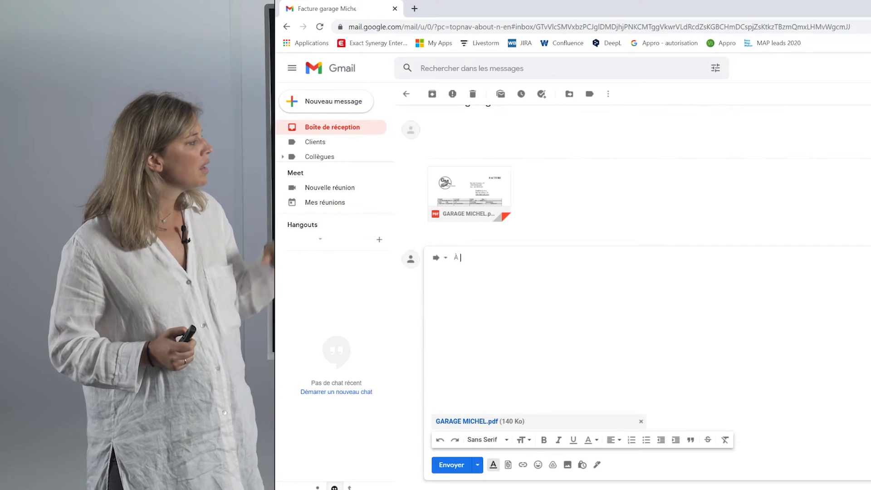
key("ctrl+v")
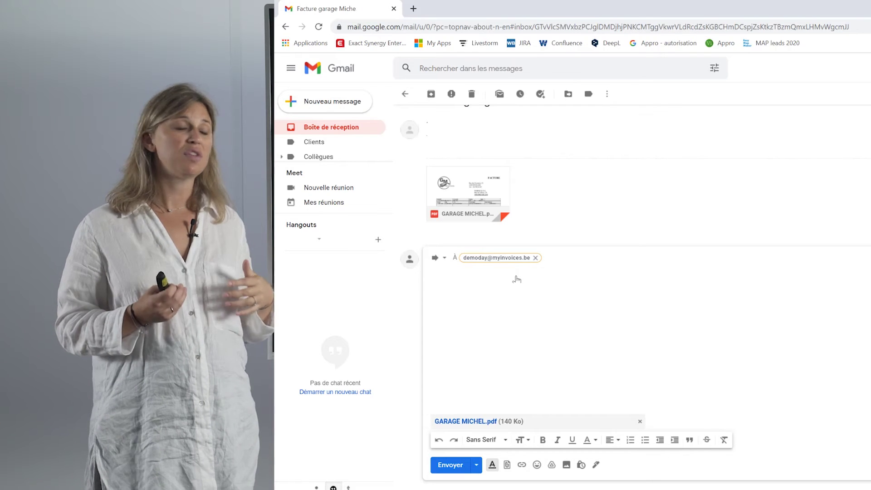
left_click(459, 467)
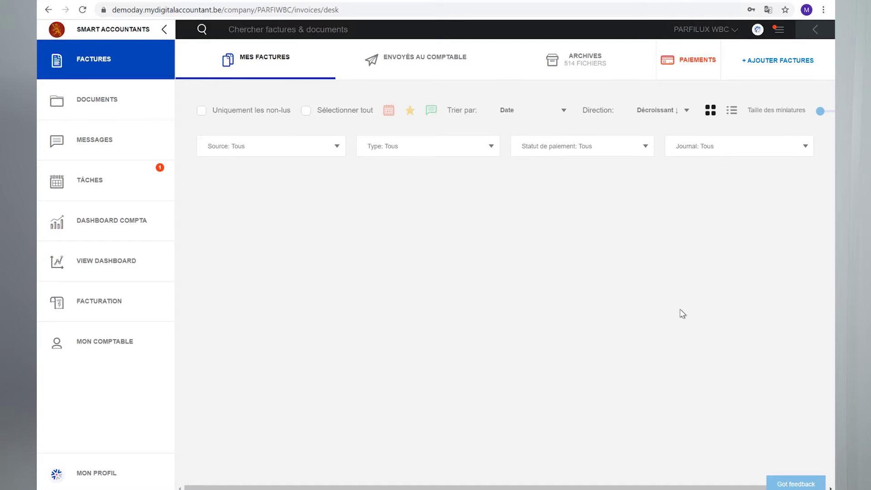
Upload the five invoice files Cosmetic, DroguerieC, Infor, Logo'z and Petro Group from the Factures DD FR folder
left_click(778, 63)
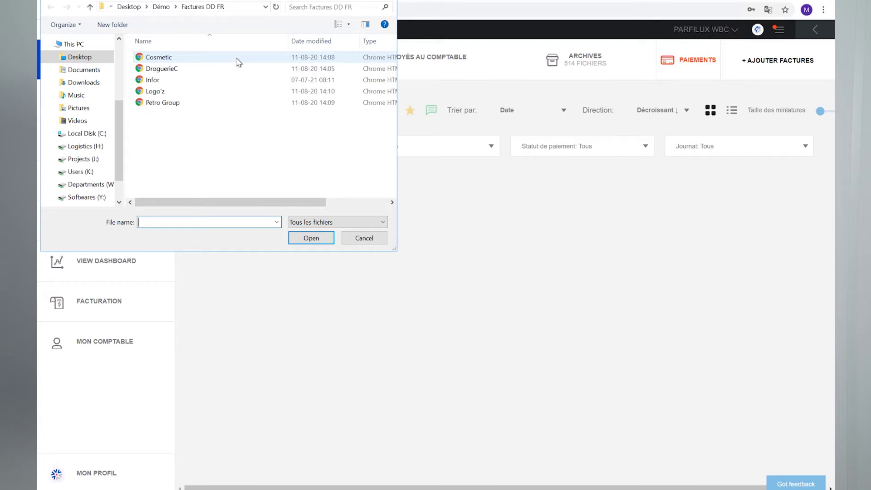
left_click(202, 57)
key("shift+Down")
key("shift+Down")
key("shift+Down")
key("shift+Down")
left_click_drag(202, 56, 270, 129)
left_click(312, 237)
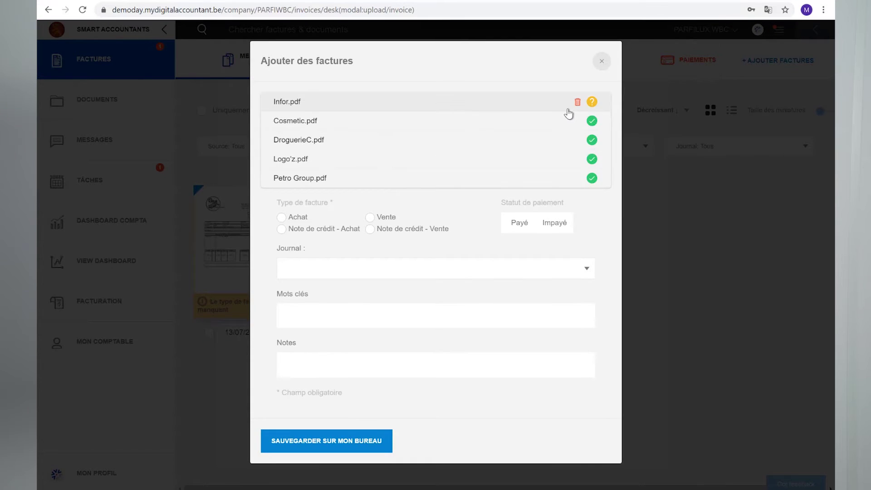
Show the details of the Infor.pdf warning, and save the uploaded invoices to the desk as Achat, Payé, with payment method Virement
left_click(592, 103)
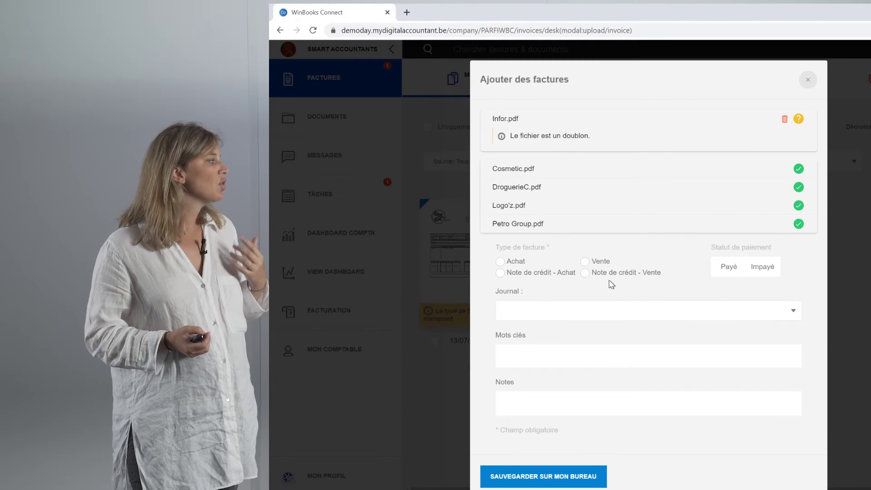
left_click(514, 267)
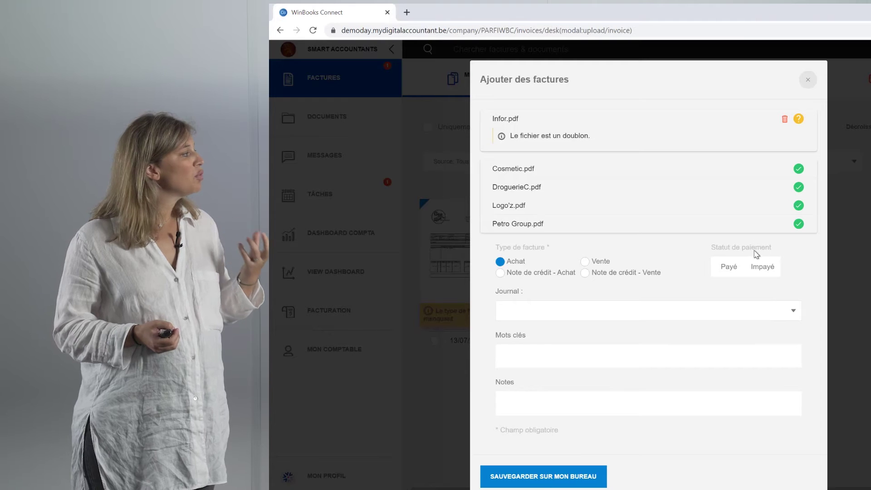
left_click(725, 274)
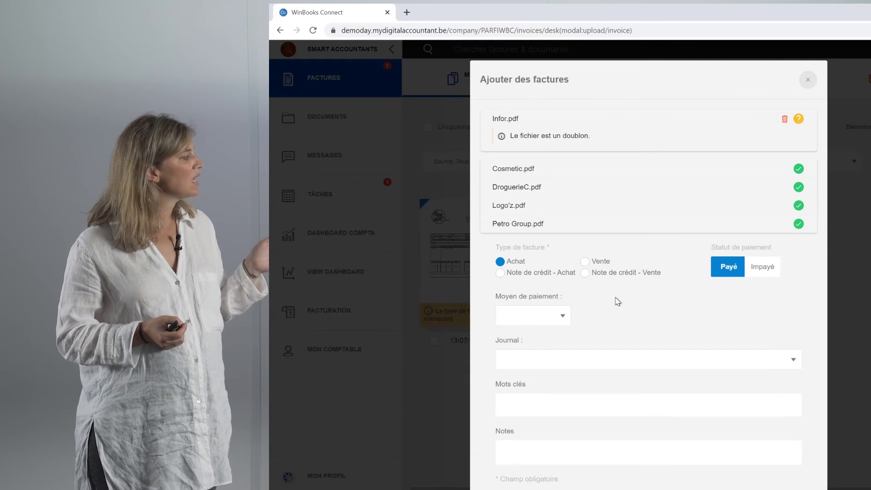
left_click(560, 316)
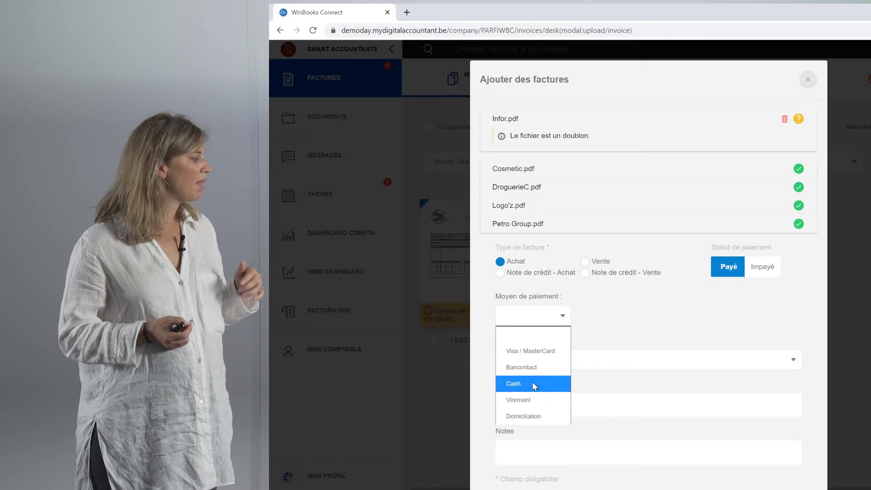
left_click(534, 403)
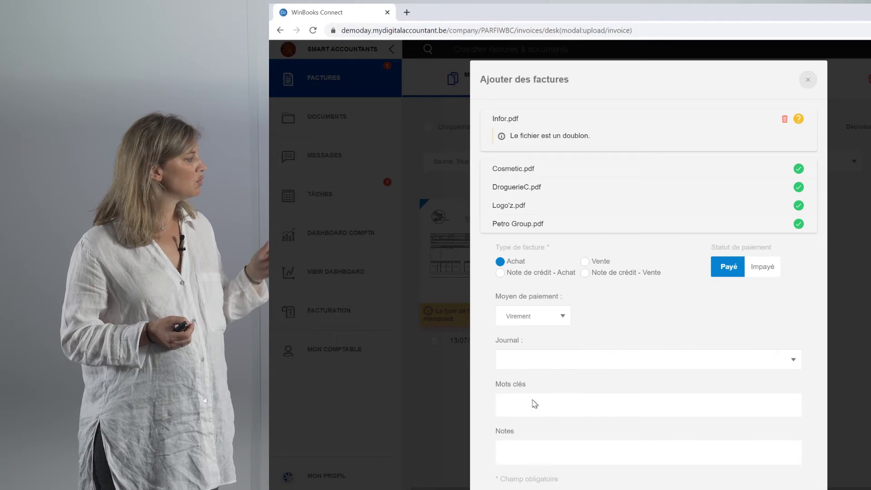
scroll(636, 326, "down", 2)
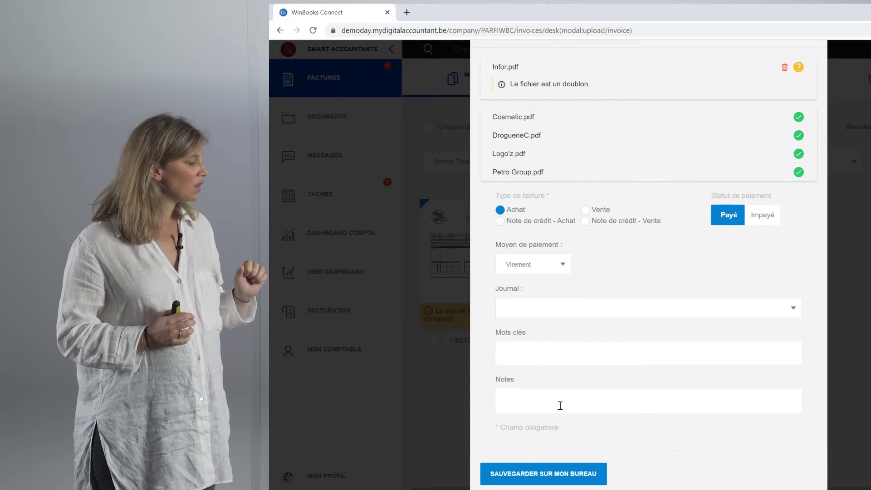
left_click(541, 474)
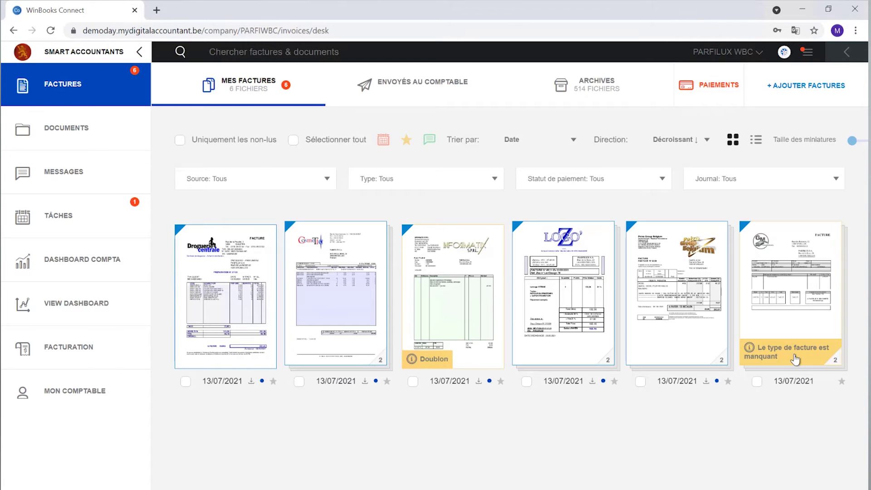
Edit the garage invoice that lacks a type, setting it to Achat, Payé, with payment method Bancontact, and deselect it
left_click(758, 382)
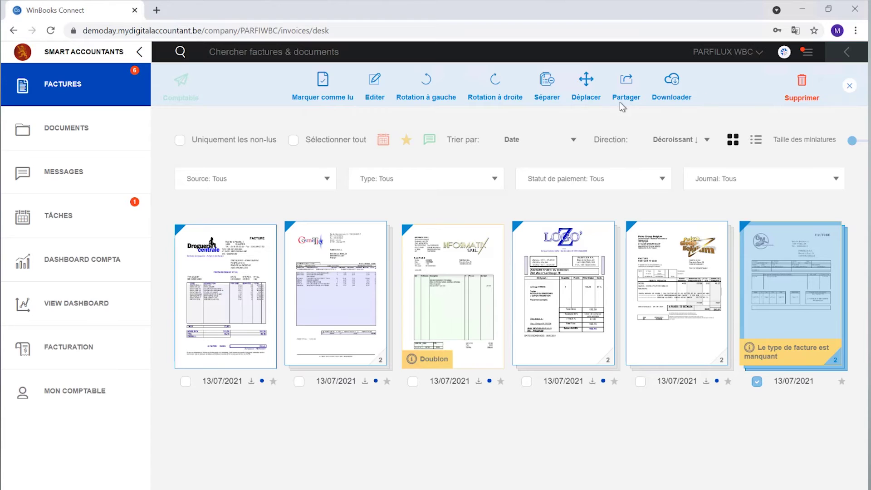
left_click(376, 86)
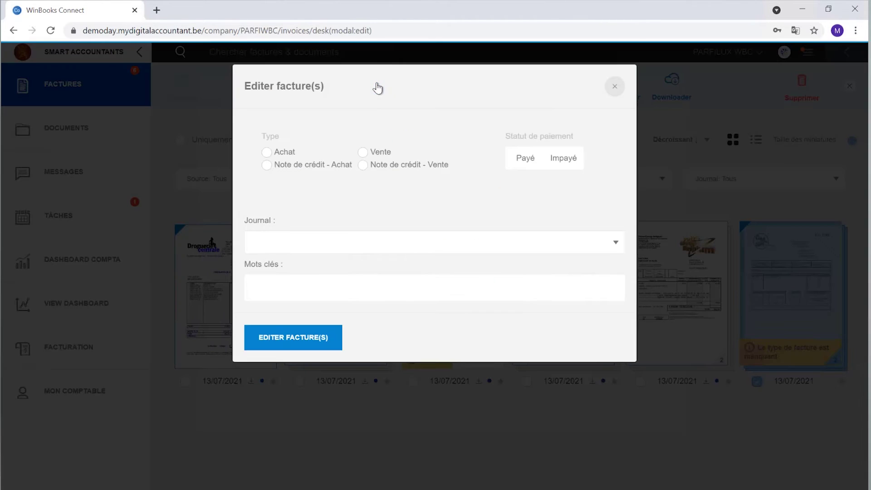
left_click(279, 154)
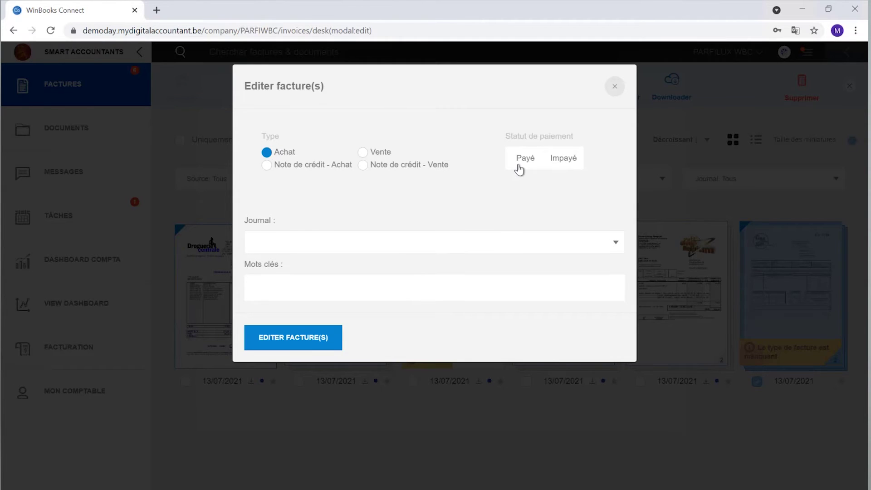
left_click(520, 167)
left_click(297, 223)
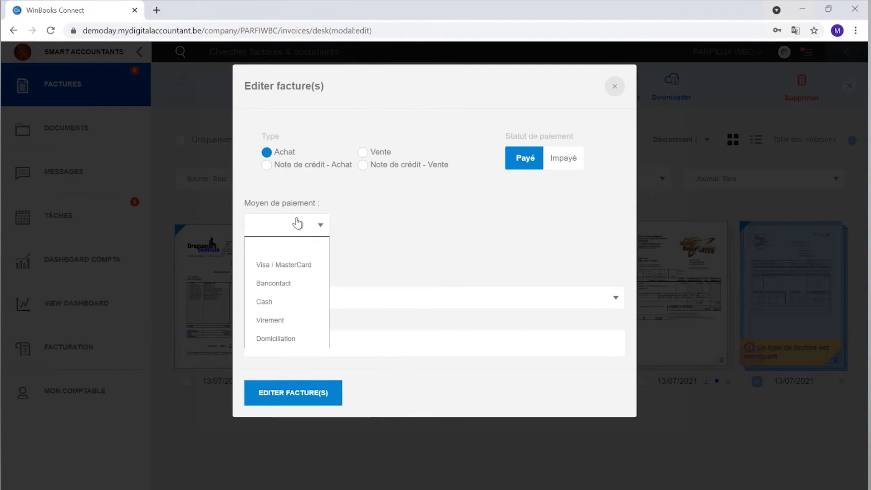
left_click(277, 283)
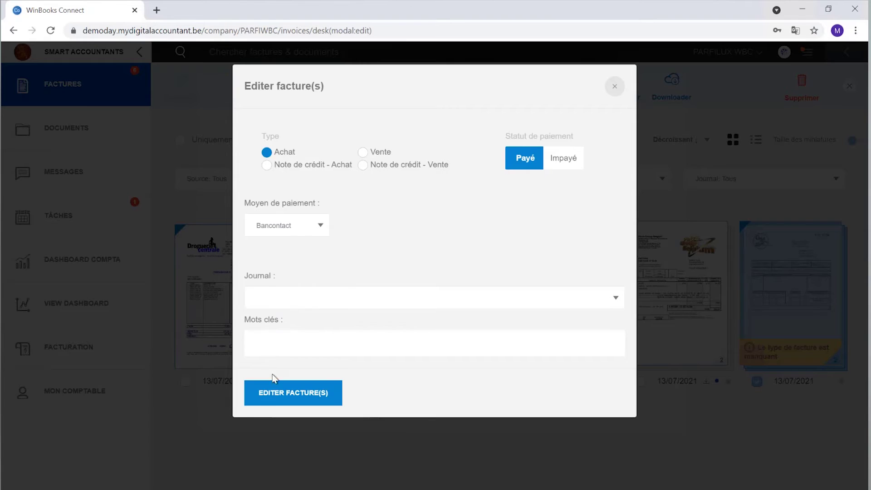
left_click(280, 394)
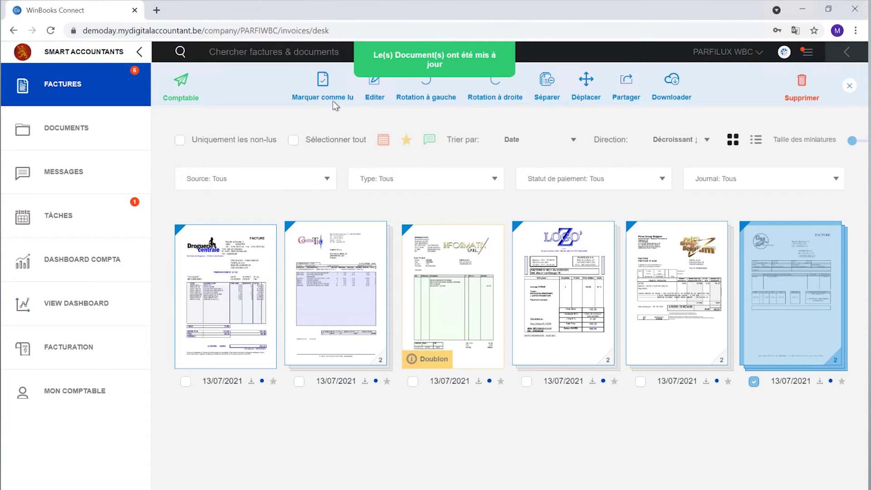
left_click(754, 383)
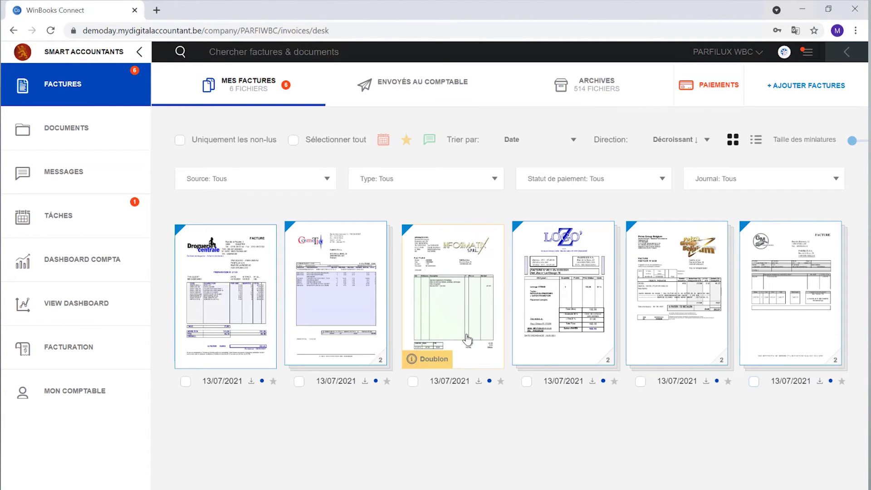
Delete the Informatix invoice flagged as Doublon
left_click(413, 382)
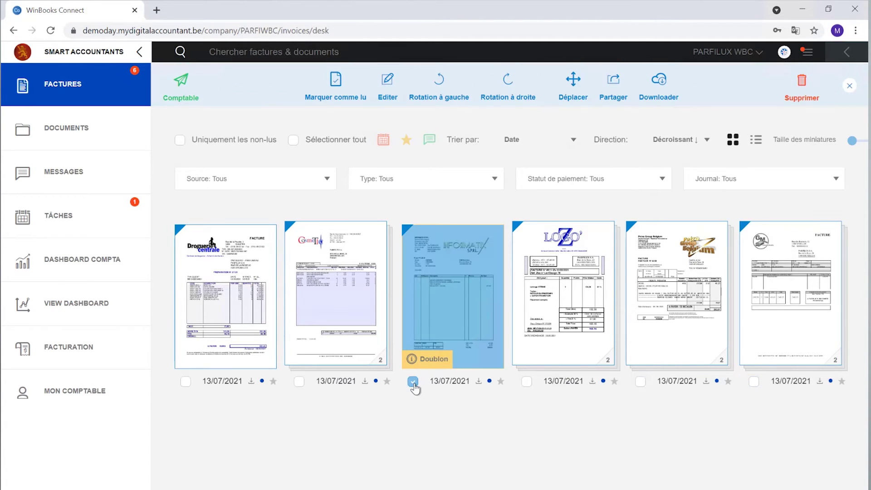
left_click(809, 96)
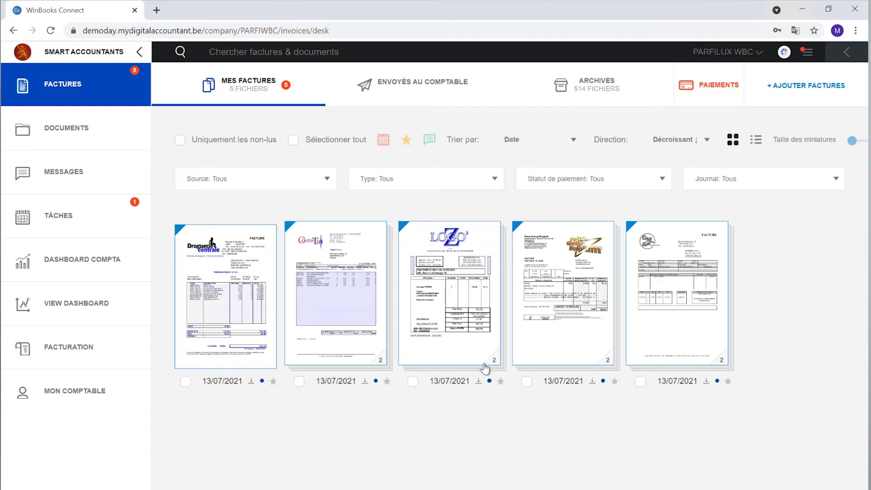
Split the two-page Logo'z invoice into separate documents, and merge them back into one
left_click(412, 383)
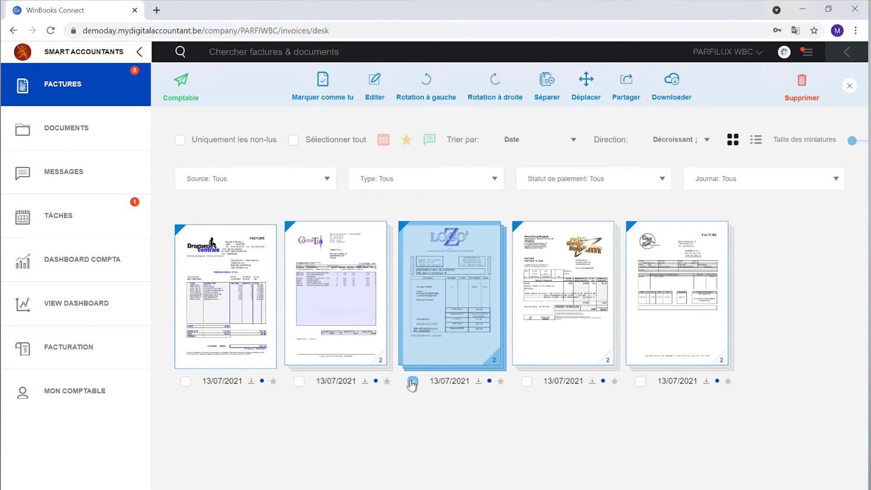
left_click(547, 92)
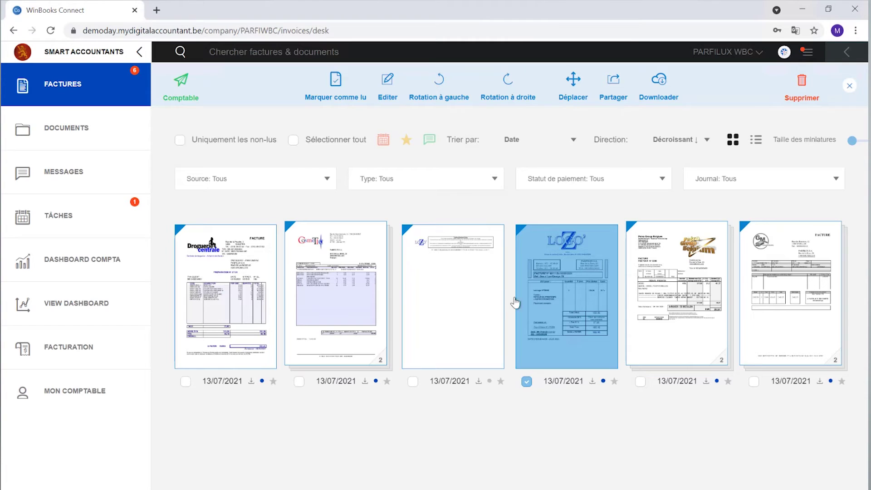
left_click_drag(573, 286, 456, 287)
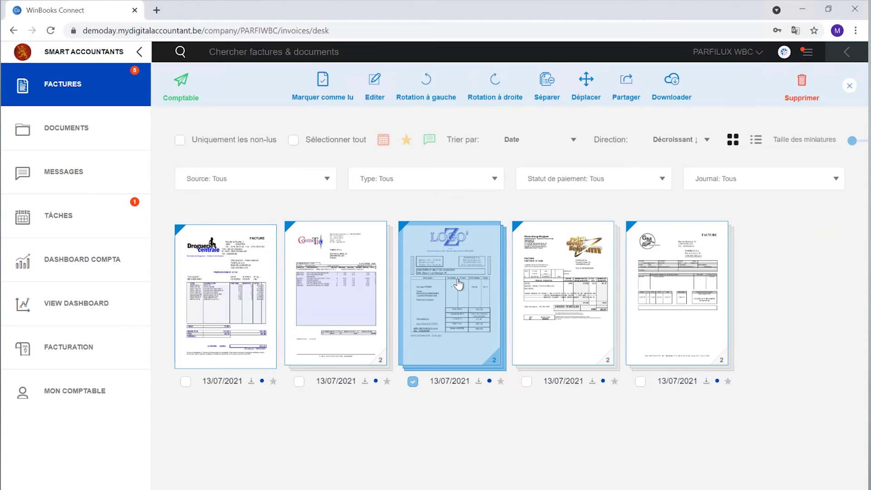
left_click(413, 381)
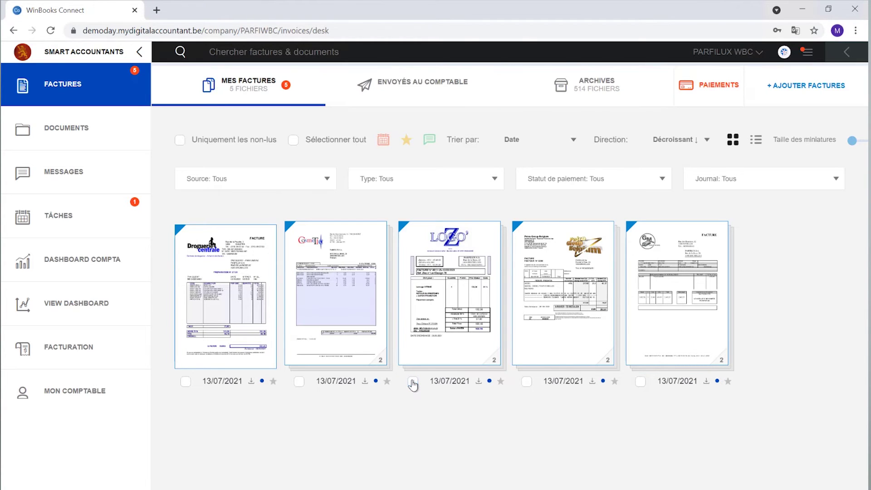
Examine the invoice filter options for source, type and payment status, and try the thumbnail size control
left_click(333, 181)
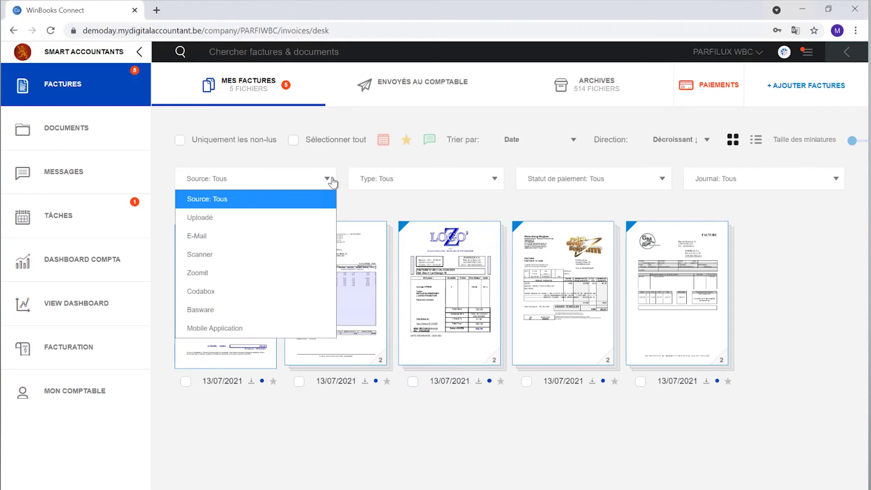
left_click(333, 182)
left_click(371, 181)
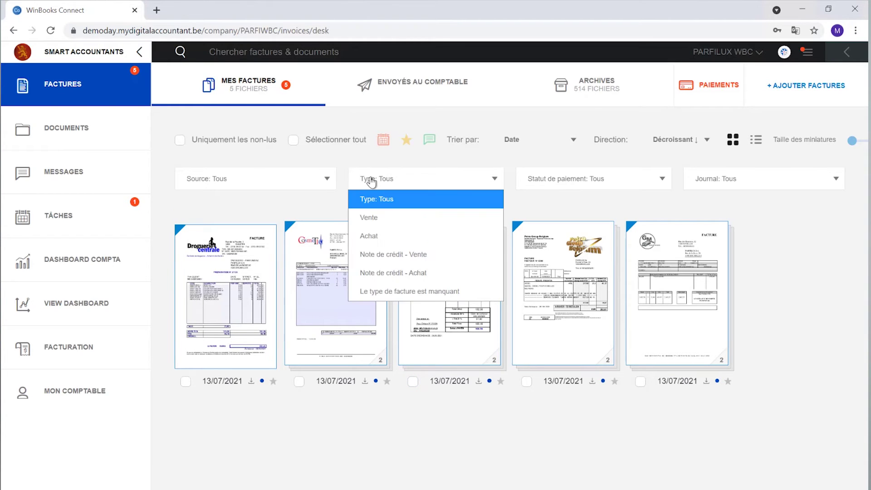
left_click(535, 179)
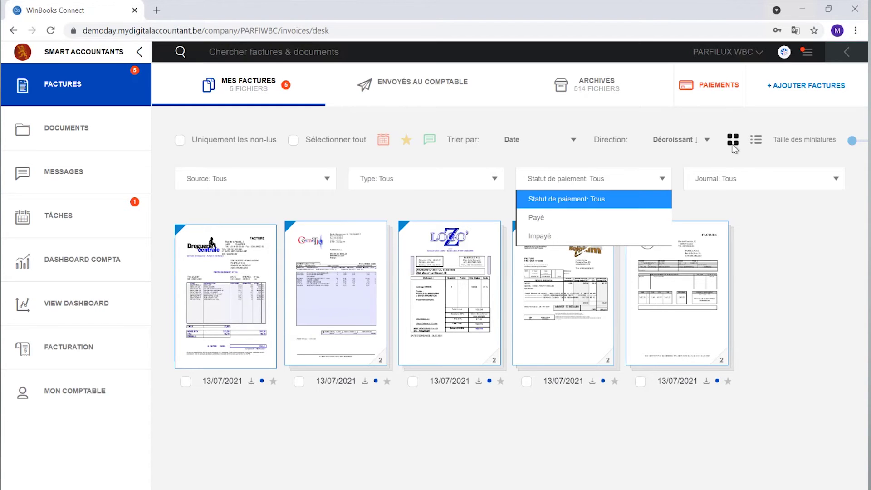
left_click(854, 144)
mouse_move(853, 142)
left_mouse_down()
mouse_move(864, 141)
mouse_move(850, 142)
left_mouse_up()
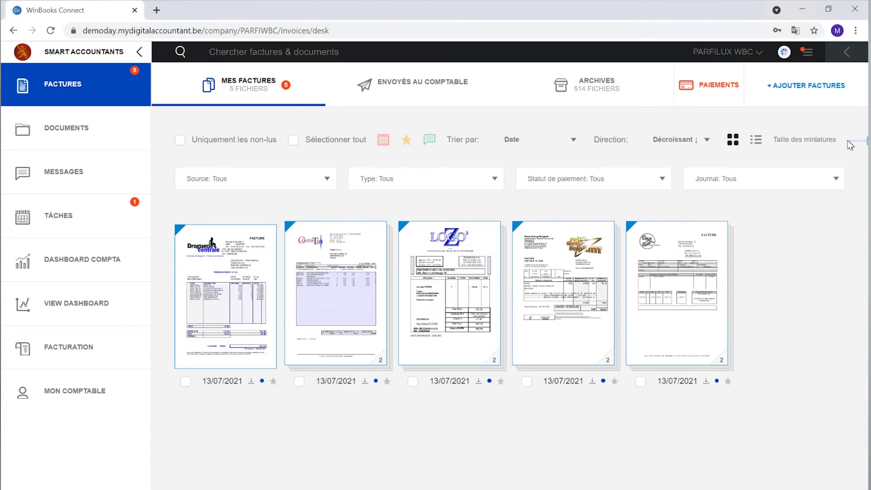
Open the DroguerieC.pdf invoice to view its details, and browse through the following two invoices
left_click(212, 309)
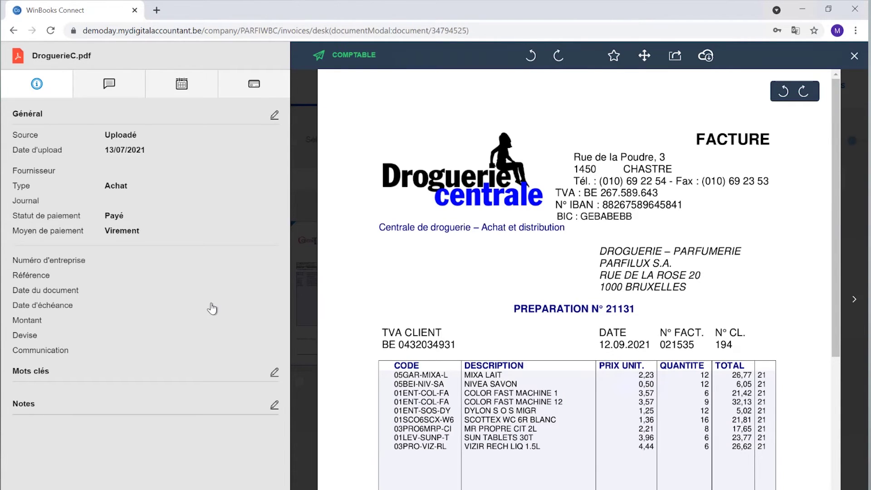
left_click(854, 301)
left_click(855, 302)
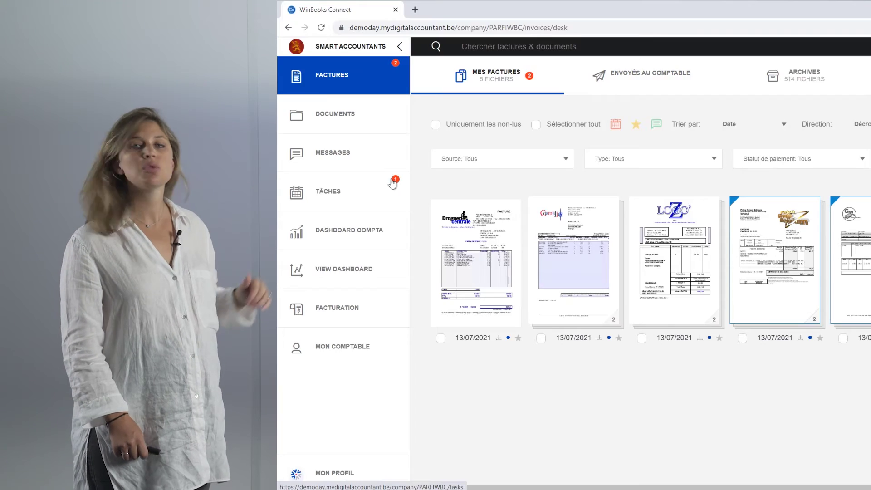
Open the missing supporting document task dated 13/07/2021 in the task calendar and mark it as completed
left_click(348, 198)
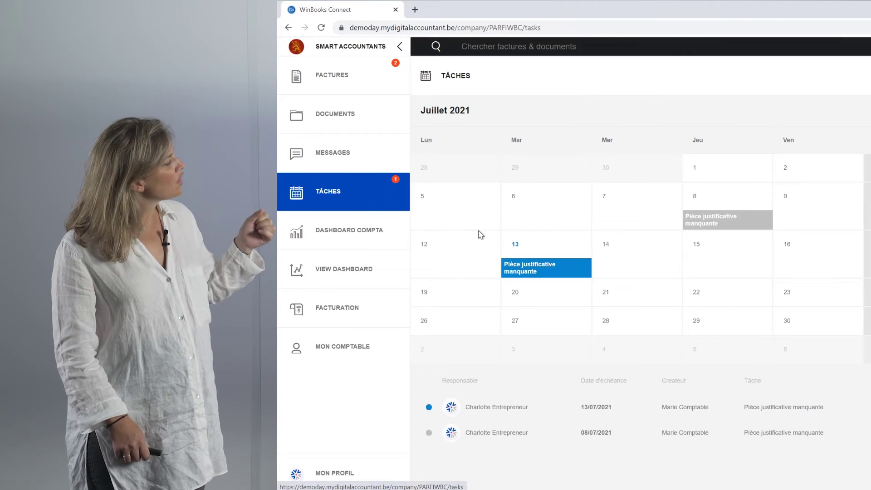
left_click(533, 271)
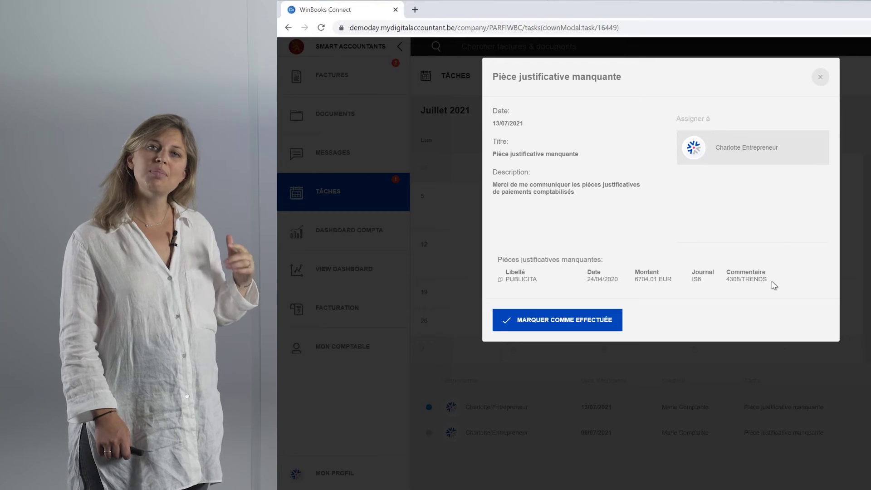
left_click(561, 322)
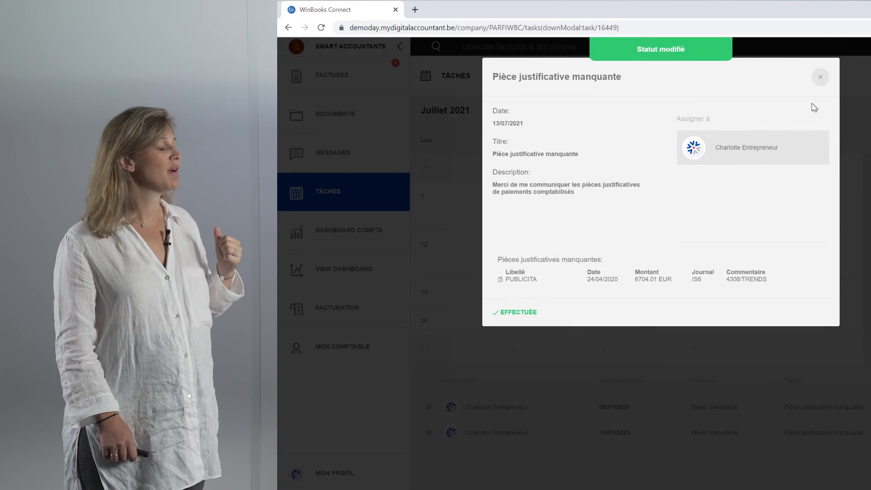
left_click(820, 77)
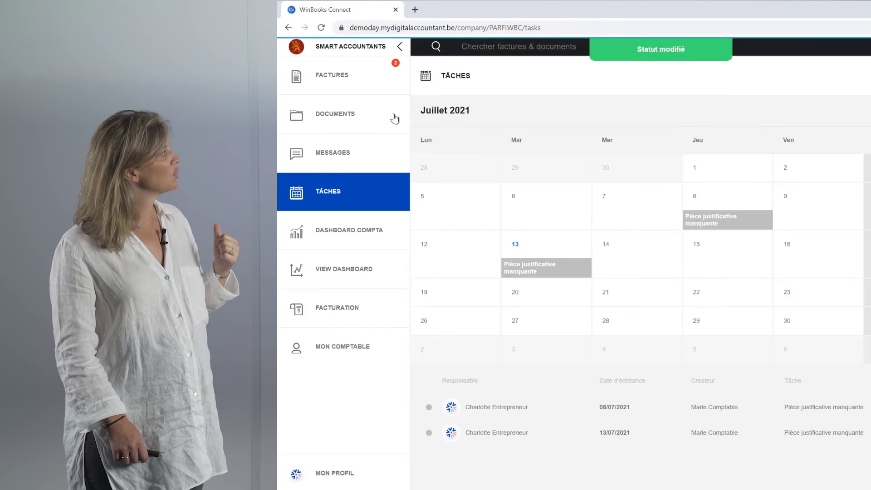
Return to the invoices, switch to the WinBooks Connect mobile app on the phone, and select the company Parfilux WBC
left_click(356, 88)
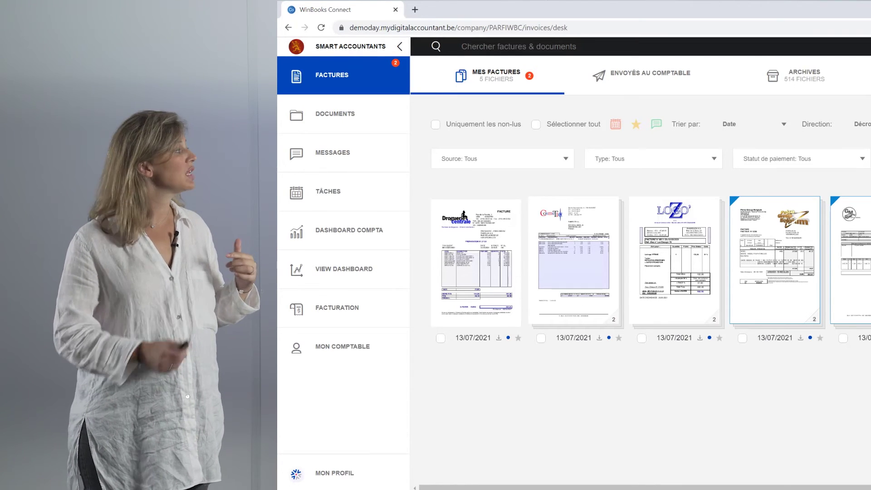
mouse_move(852, 3)
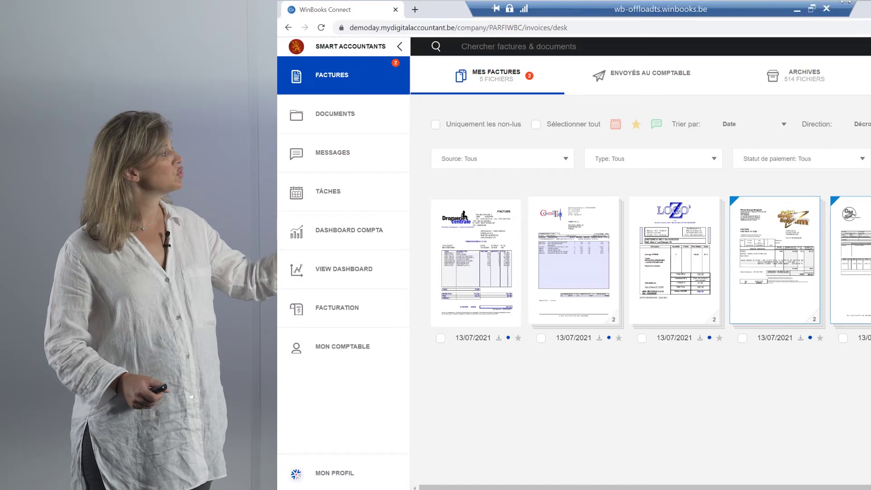
left_click(798, 9)
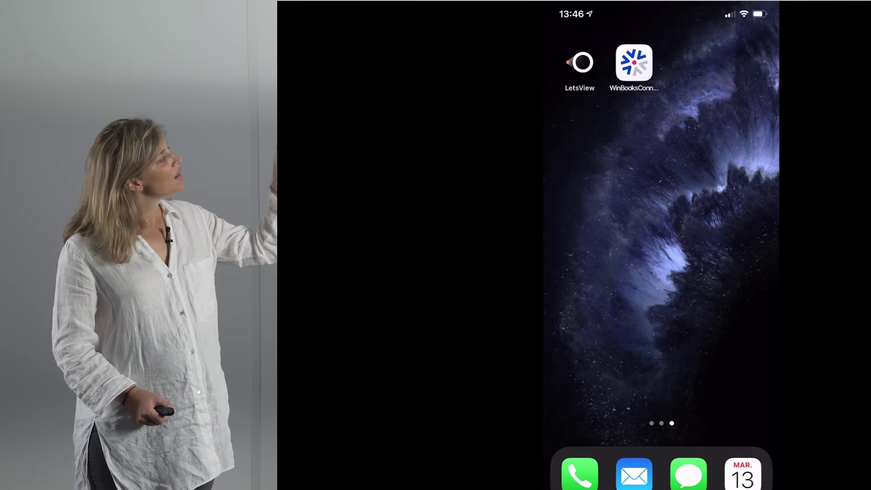
left_click(651, 82)
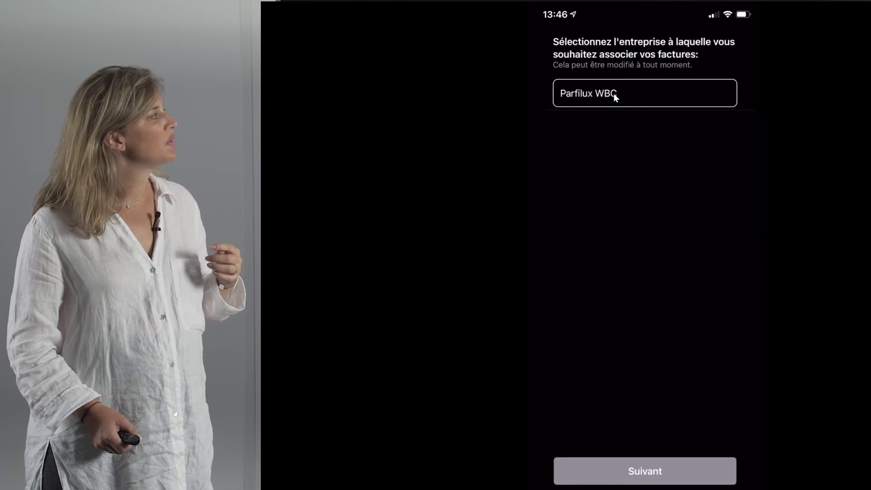
left_click(613, 93)
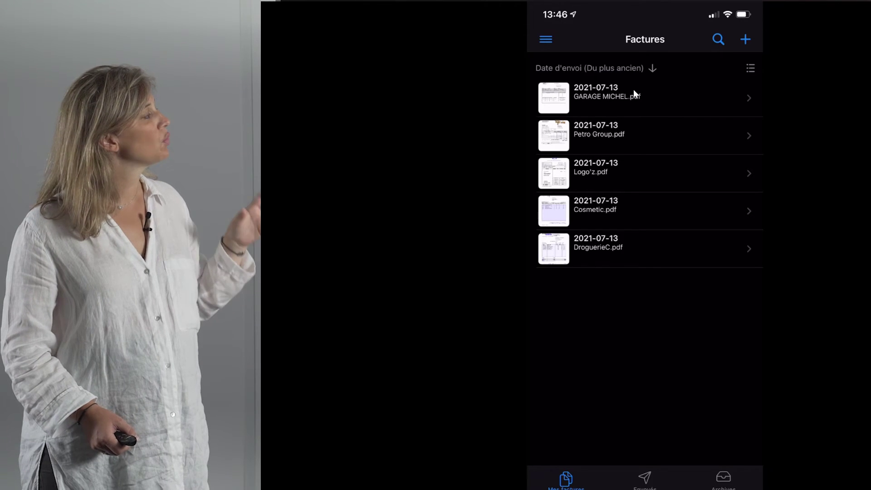
Display the mobile invoice list with large previews and look through the invoices
left_click(751, 69)
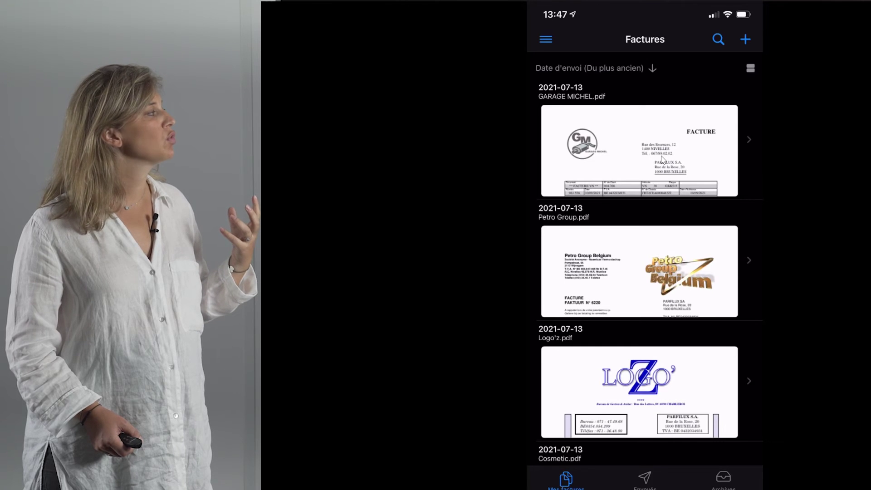
scroll(662, 159, "down", 5)
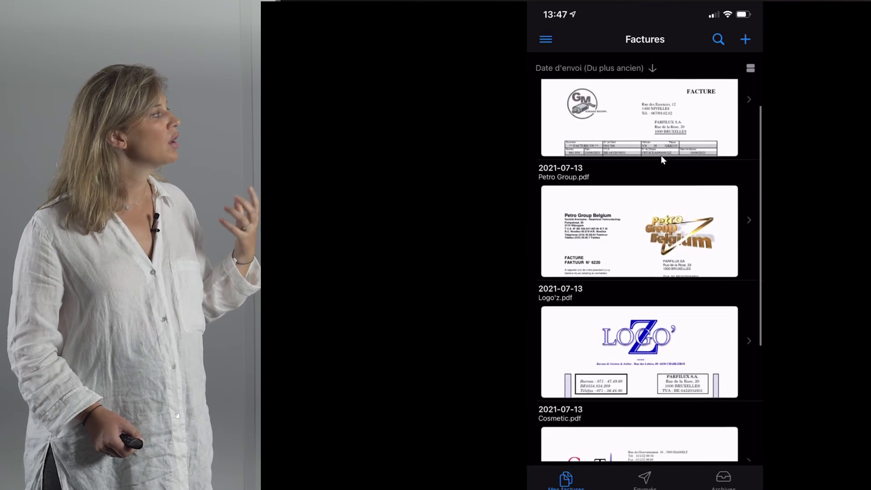
scroll(662, 158, "up", 5)
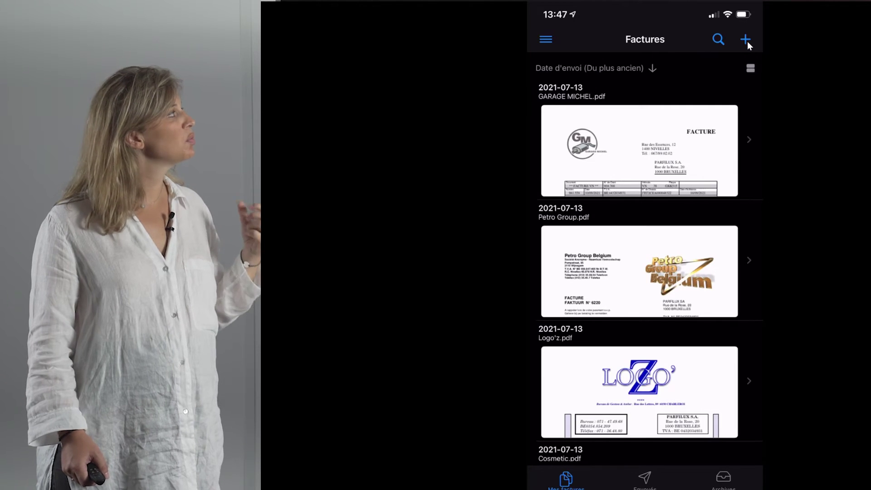
Add the Publicita document from the phone's recent files as a new invoice
left_click(747, 42)
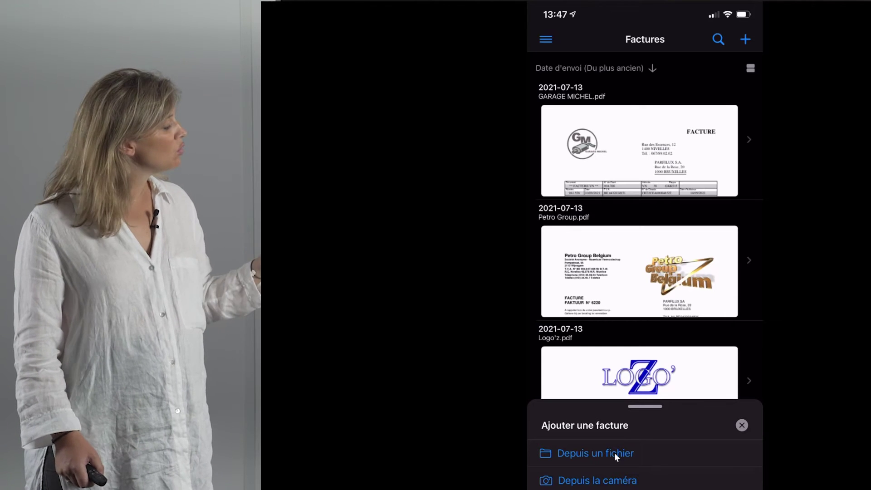
left_click(614, 453)
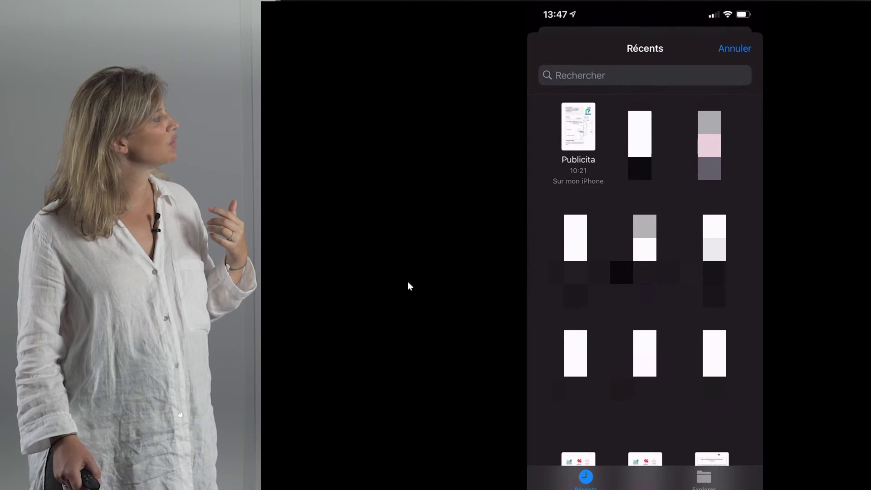
left_click(588, 117)
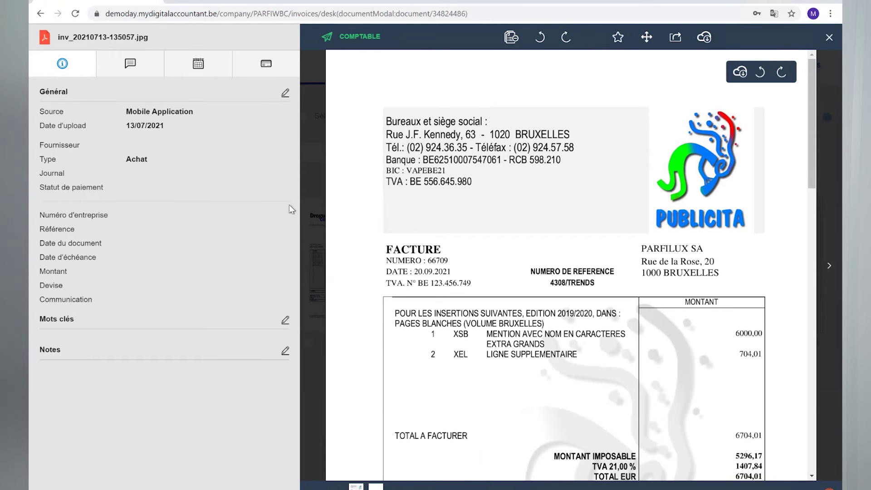
Examine the reference, amounts and payment terms on the Publicita invoice uploaded from the mobile application
scroll(533, 307, "down", 1)
scroll(534, 307, "down", 1)
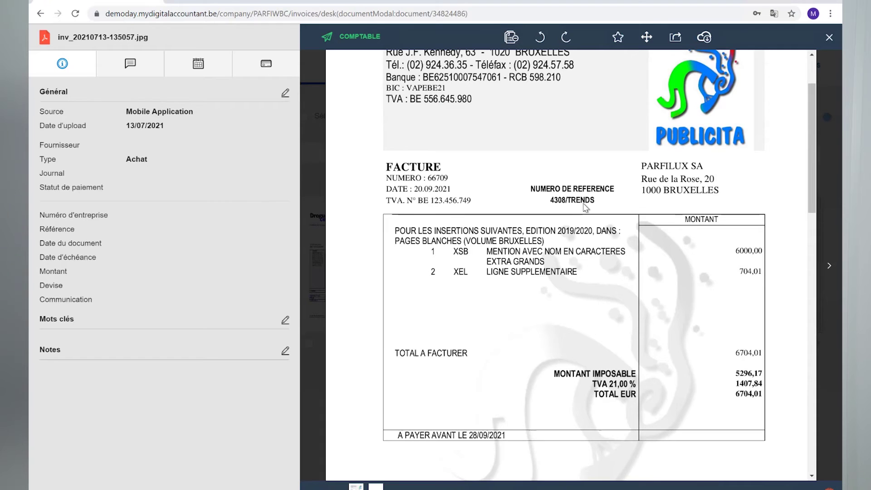
scroll(657, 339, "down", 3)
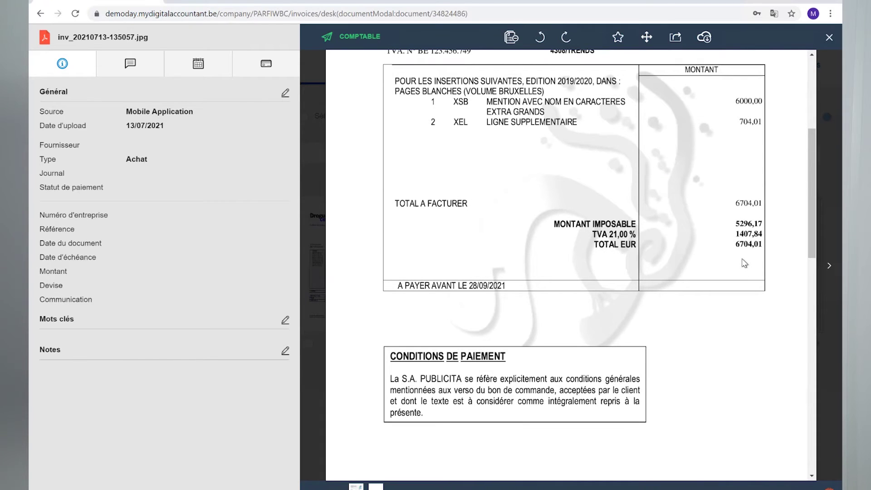
scroll(581, 225, "up", 1)
scroll(580, 225, "up", 4)
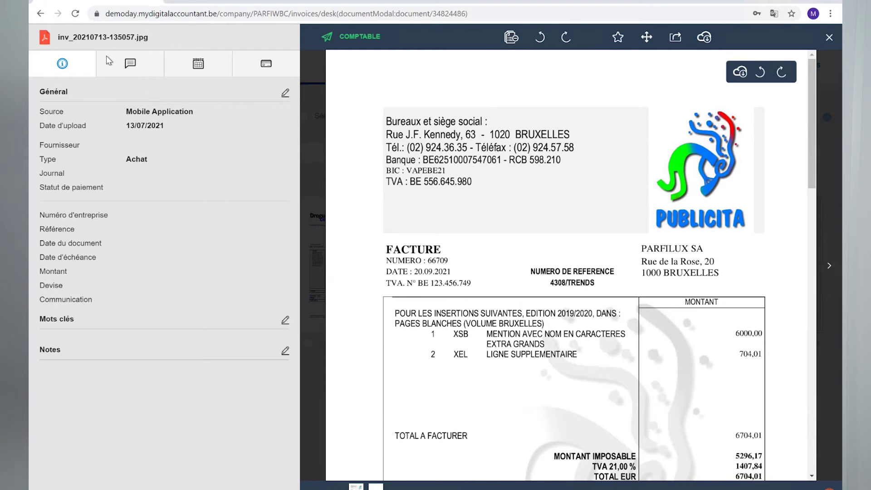
Send the accountant a message on the Publicita invoice with subject "facture manquante" and text "voici la facture manquante demandée via les tâches", and close the invoice
left_click(131, 67)
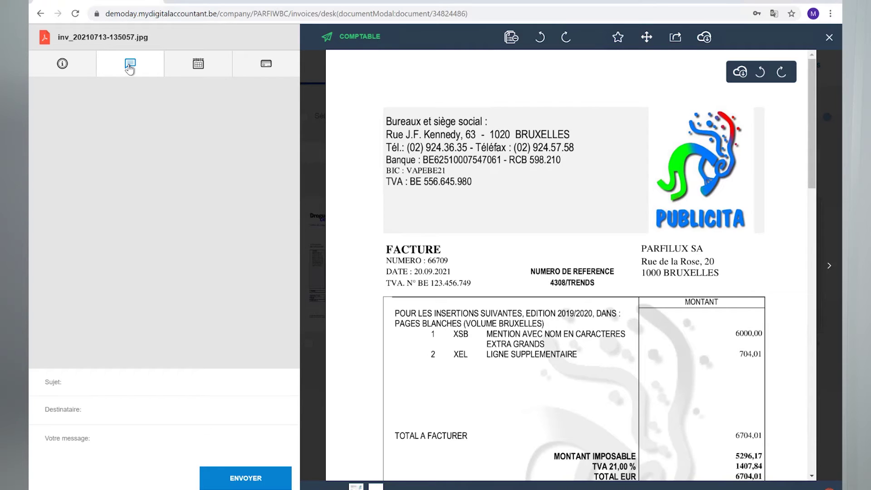
left_click(106, 382)
left_click(102, 410)
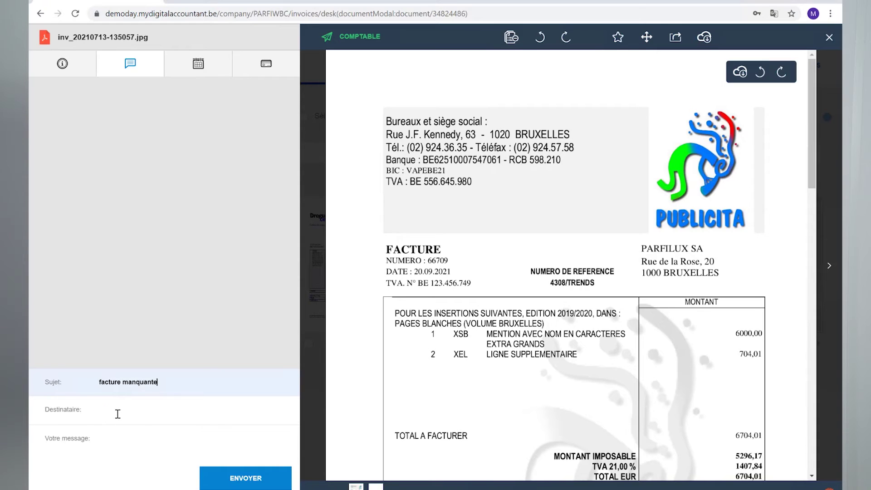
left_click(117, 413)
left_click(126, 440)
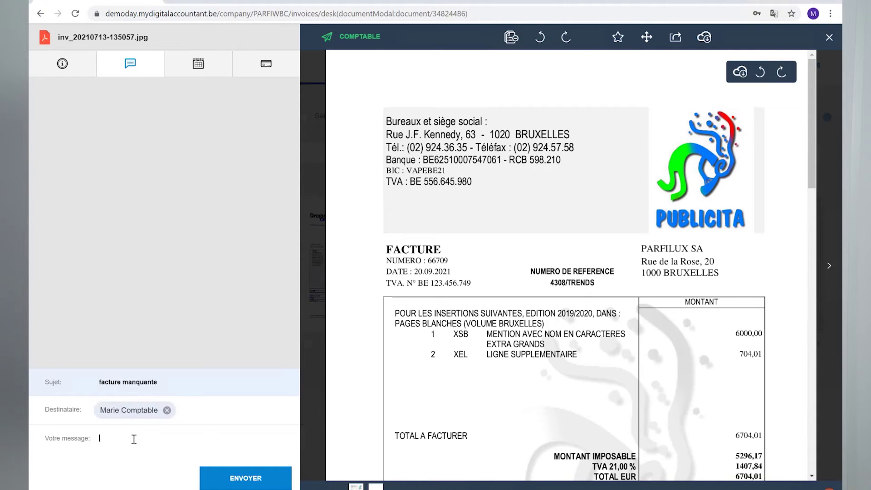
left_click(133, 438)
type("Bonjour Marie, voici la facture manquante demandée via les tâches. Bien à toi, Charlotte")
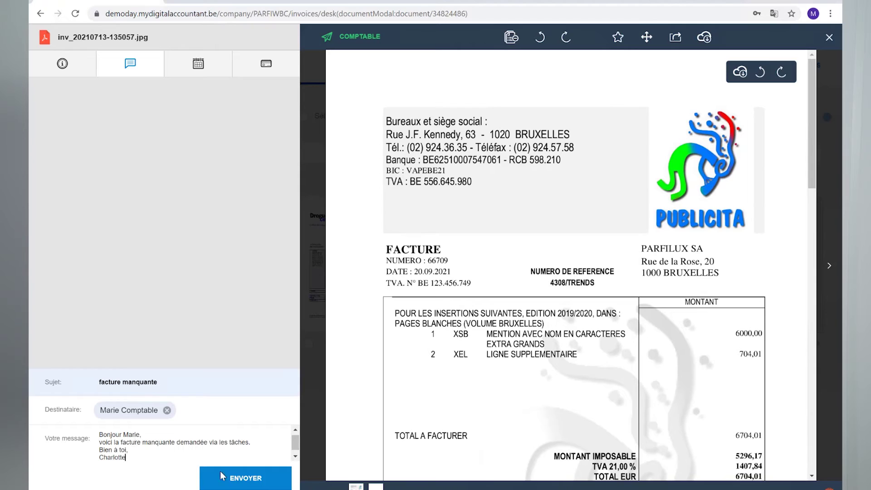
left_click(242, 484)
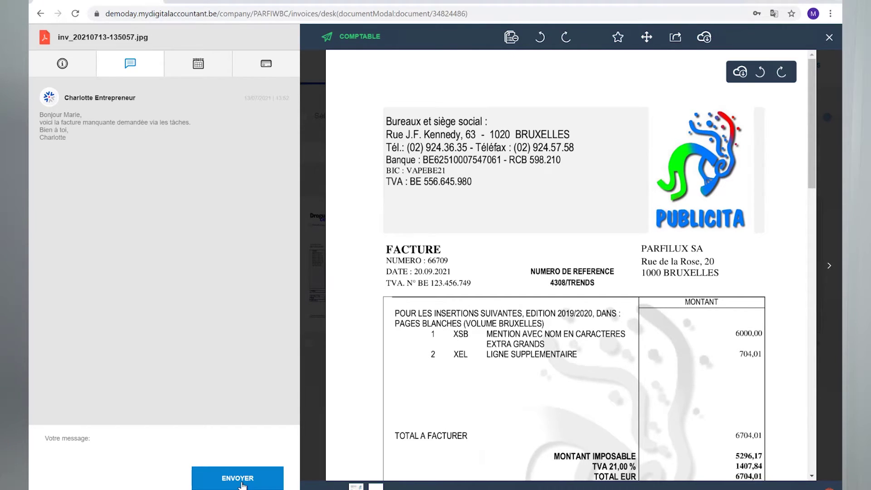
key("Escape")
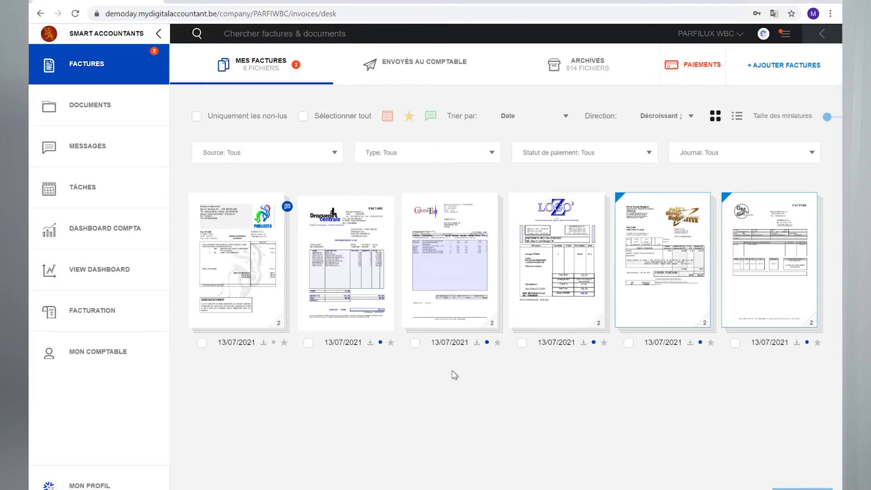
Send all invoices to the accountant, marking them as forgotten invoices that concern Sep-2021
left_click(303, 117)
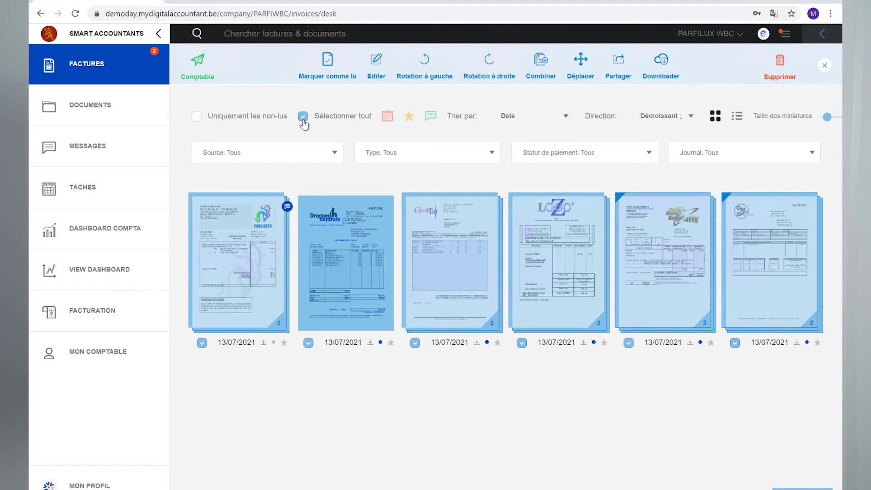
left_click(196, 77)
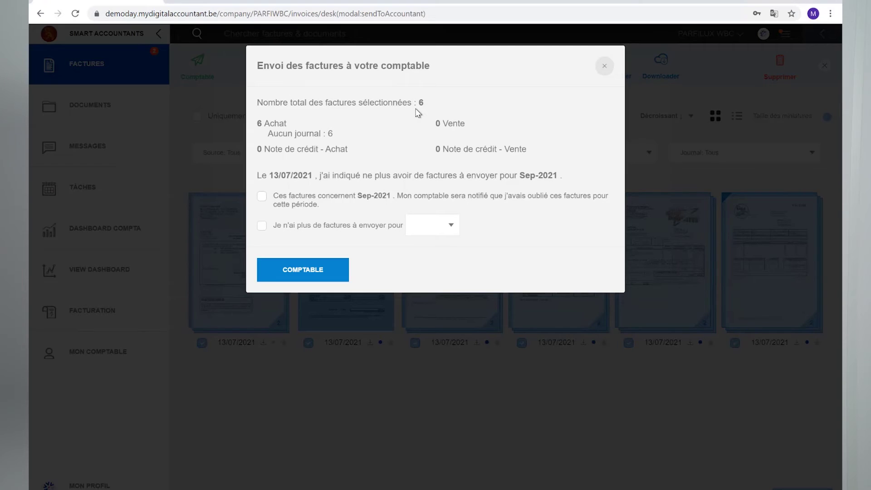
left_click(262, 199)
left_click(304, 276)
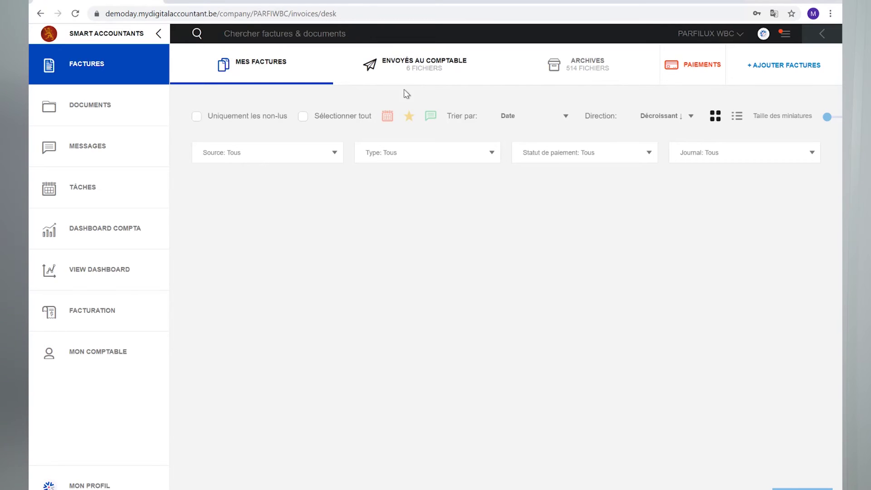
Review the invoices sent to the accountant, and browse the ACHAT folder for 2021 in the archives
left_click(433, 76)
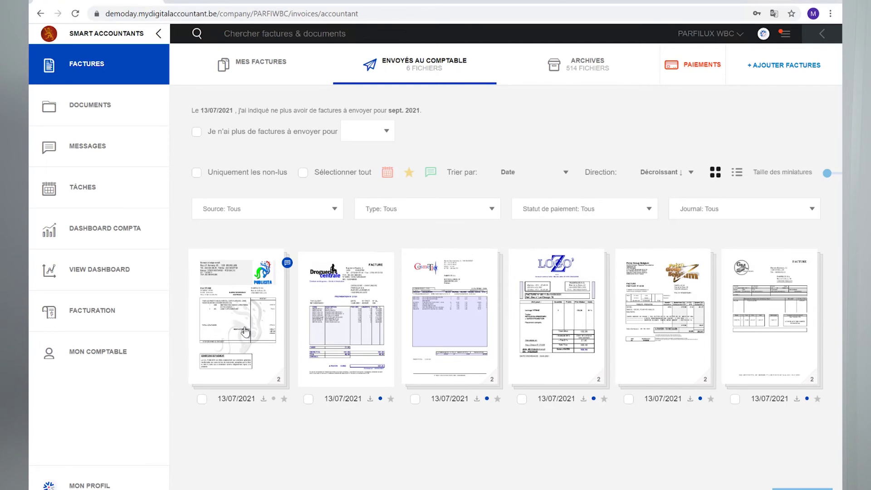
left_click(588, 64)
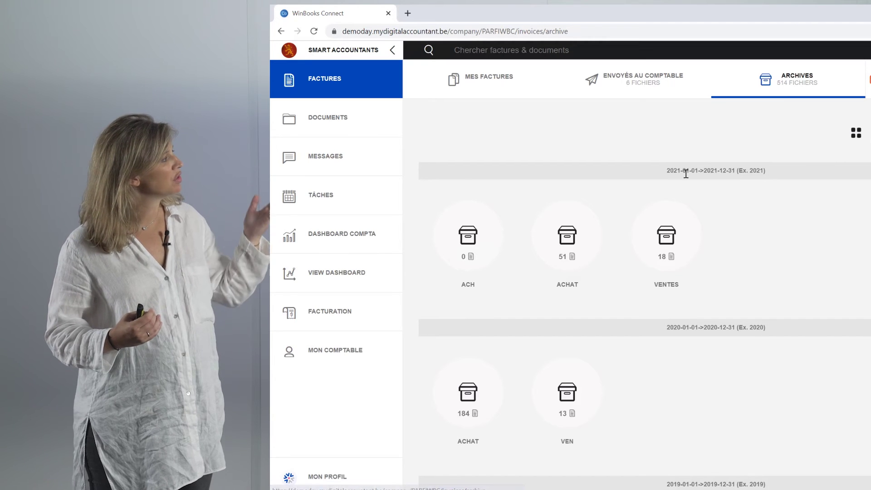
scroll(704, 267, "down", 3)
scroll(703, 267, "up", 3)
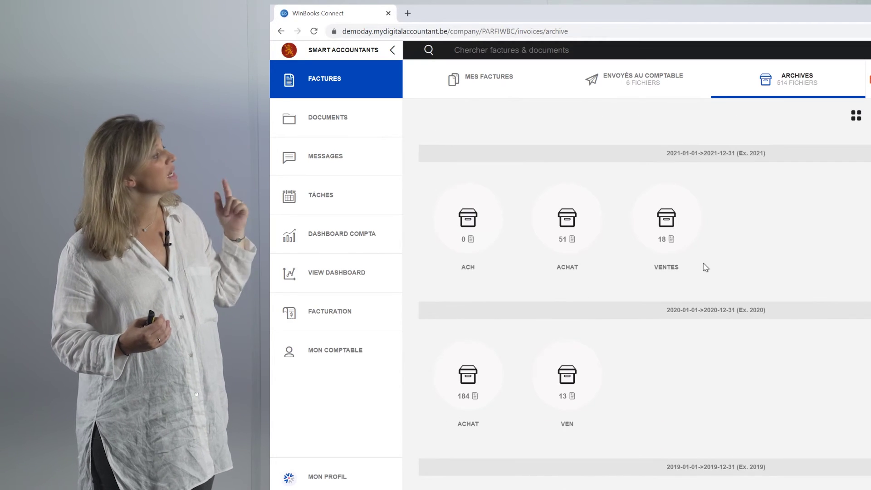
left_click(568, 236)
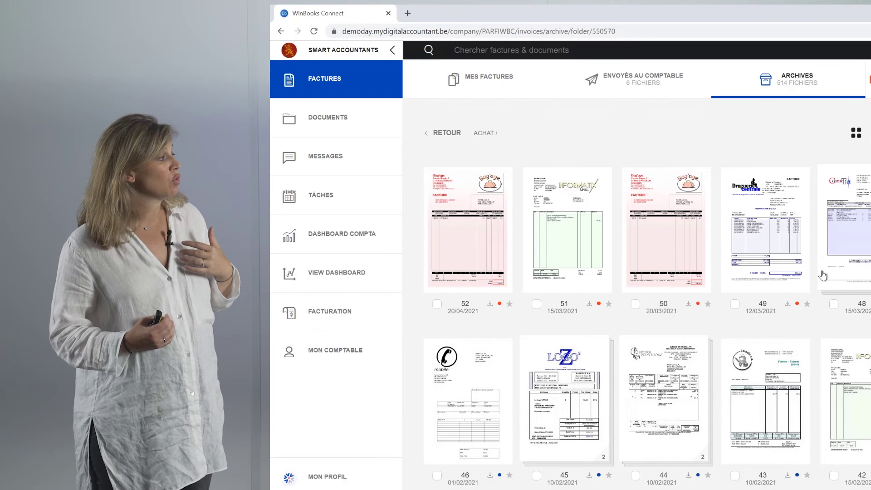
scroll(823, 275, "down", 3)
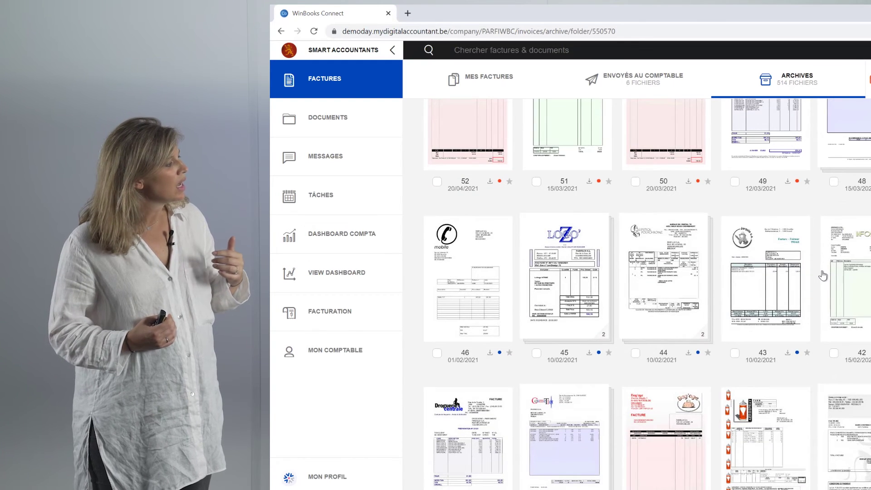
scroll(823, 276, "up", 3)
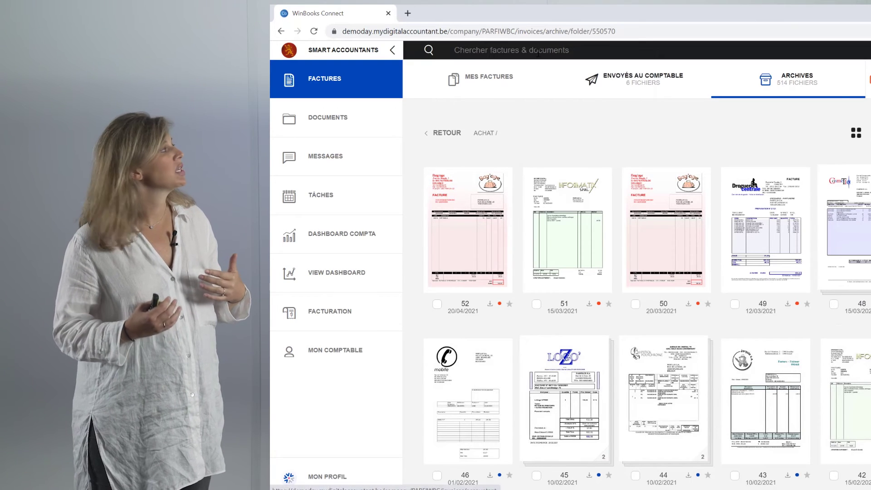
Search all invoices and documents for "Iphone" and examine the details of invoice 8 dated 09/01/2020
left_click(510, 48)
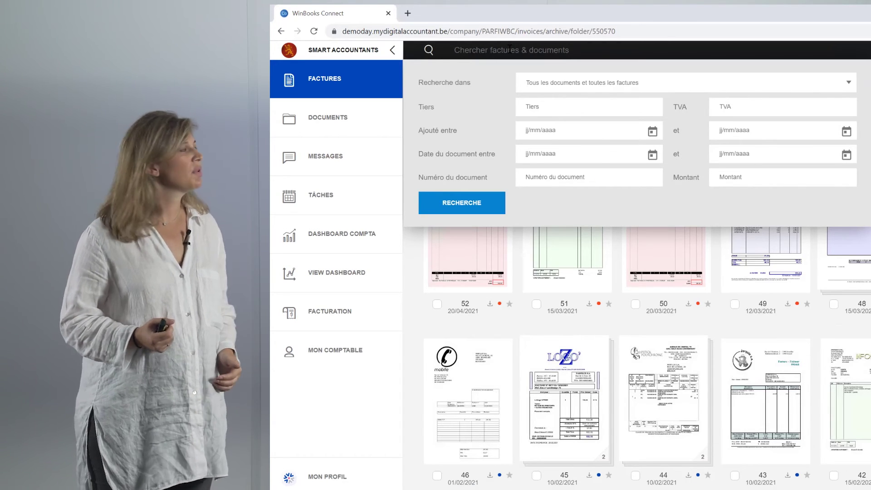
type("Ipho")
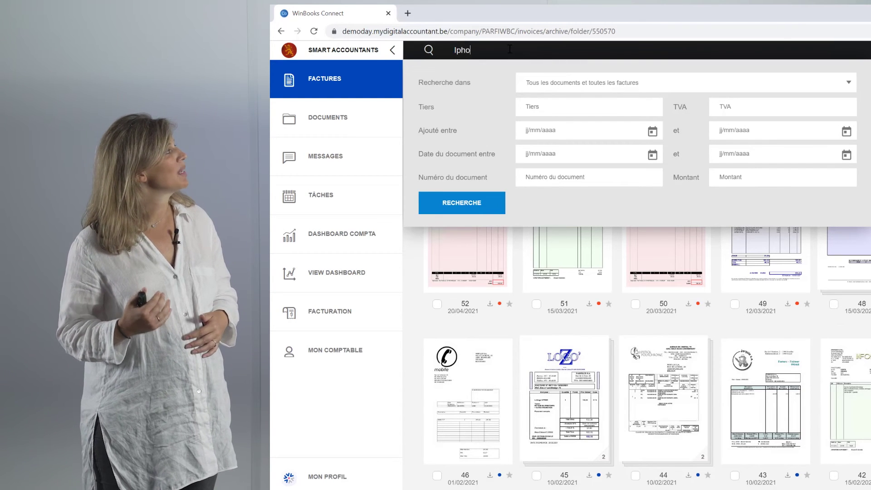
type("ne")
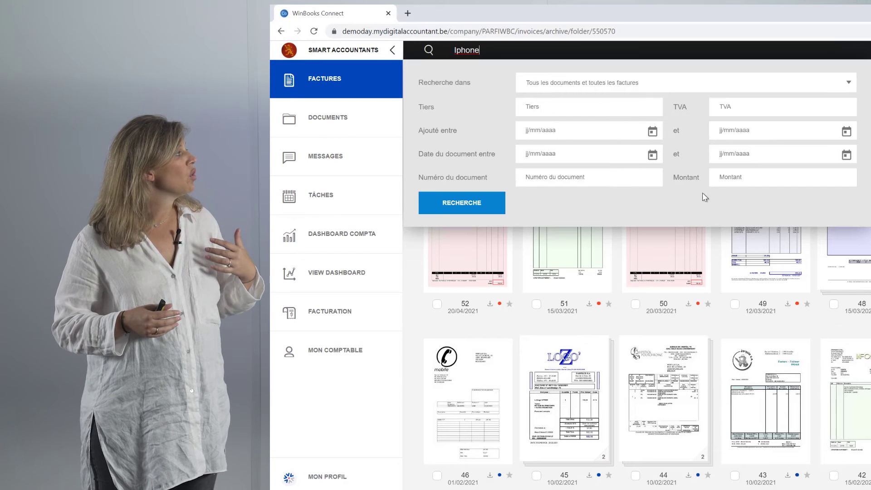
left_click(477, 211)
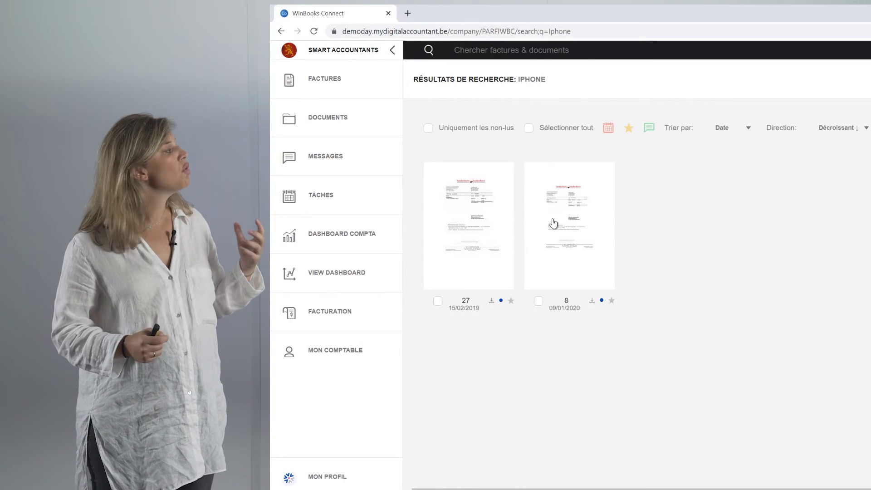
left_click(553, 223)
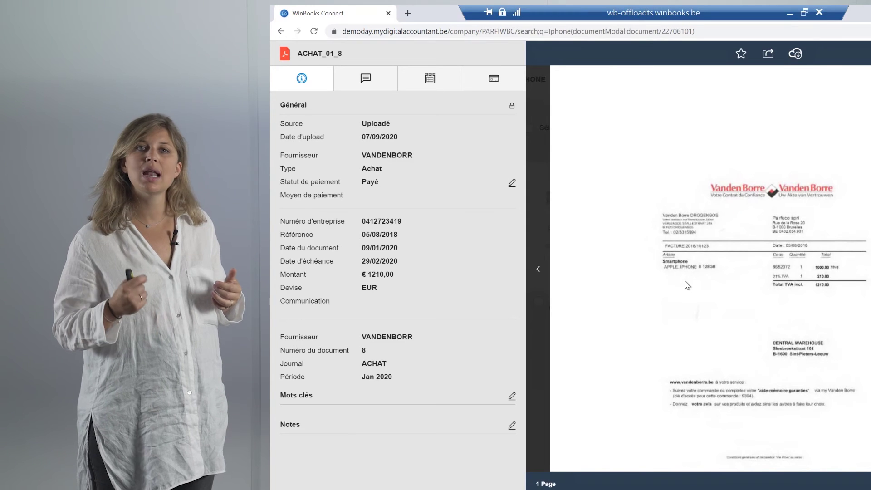
scroll(688, 285, "down", 1)
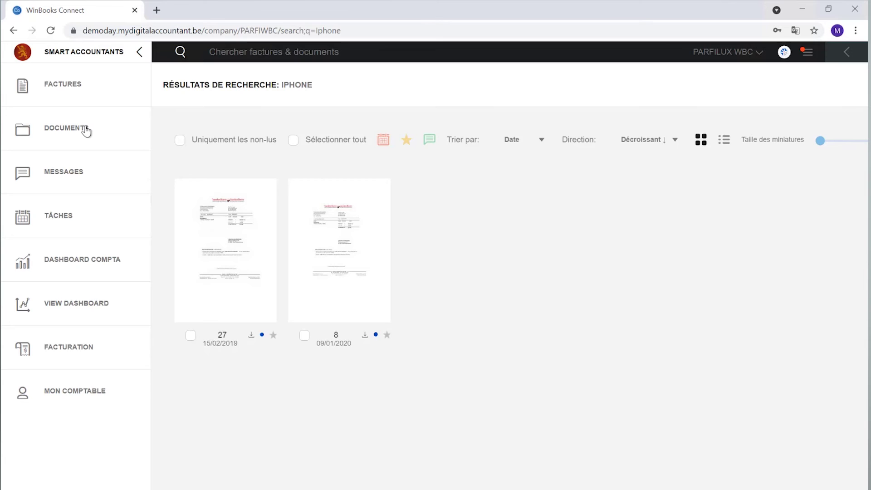
Upload the mastercard document from the Démo folder to the documents, choosing the Opérations Diverses journal filter, and save it
left_click(86, 131)
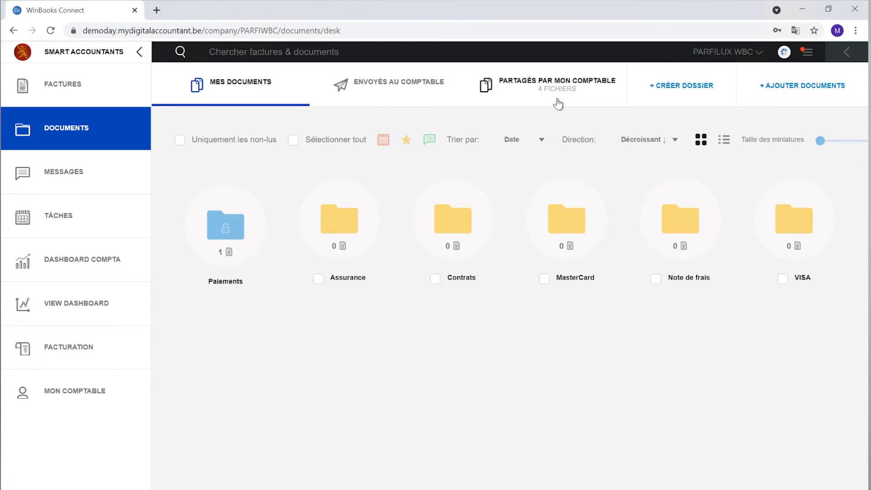
left_click(795, 90)
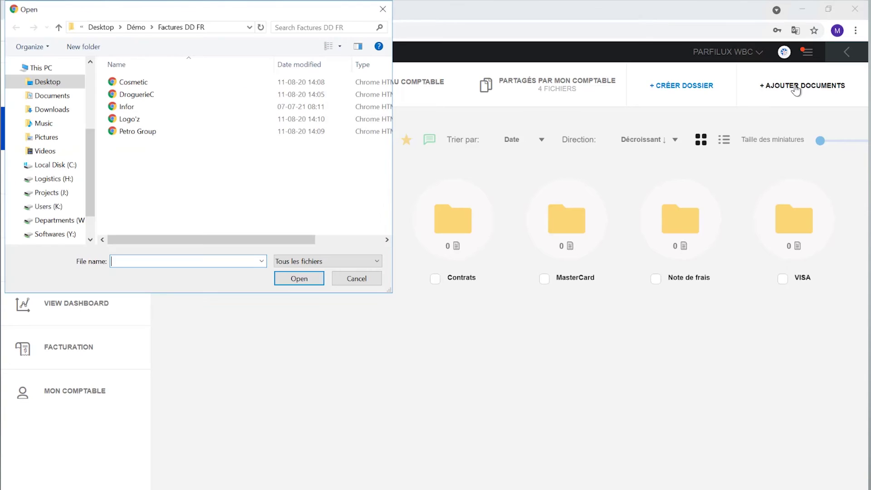
left_click(138, 28)
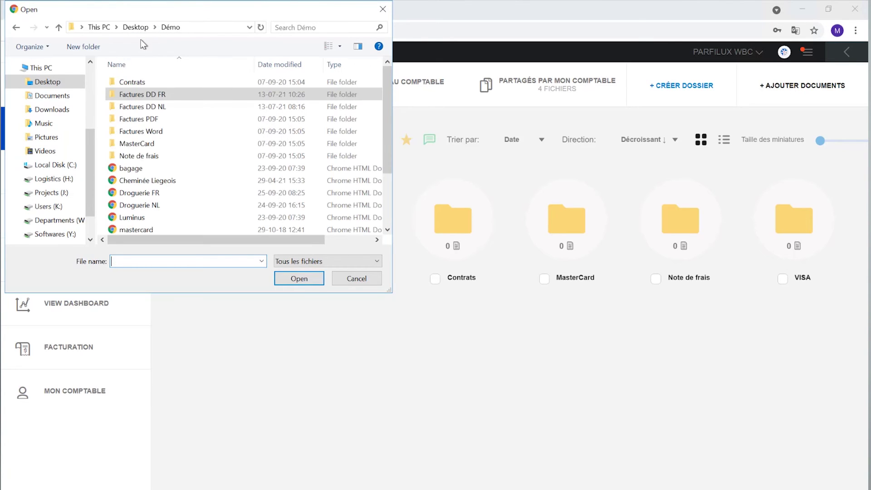
left_click(146, 229)
double_click(146, 229)
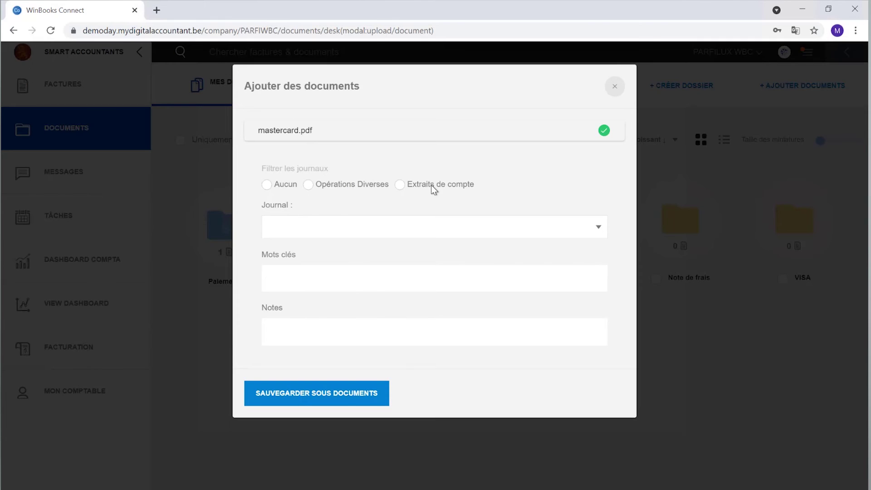
left_click(337, 188)
left_click(320, 394)
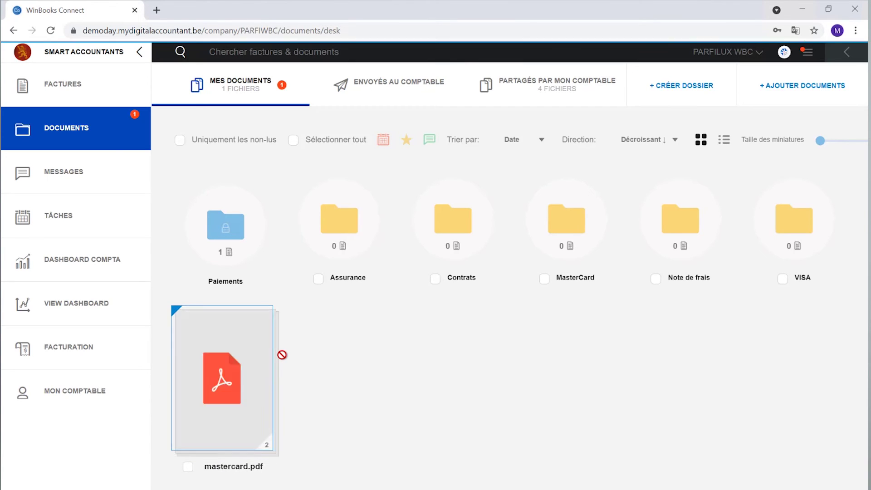
Check the contents of the uploaded mastercard.pdf and send it to the accountant
left_click(225, 363)
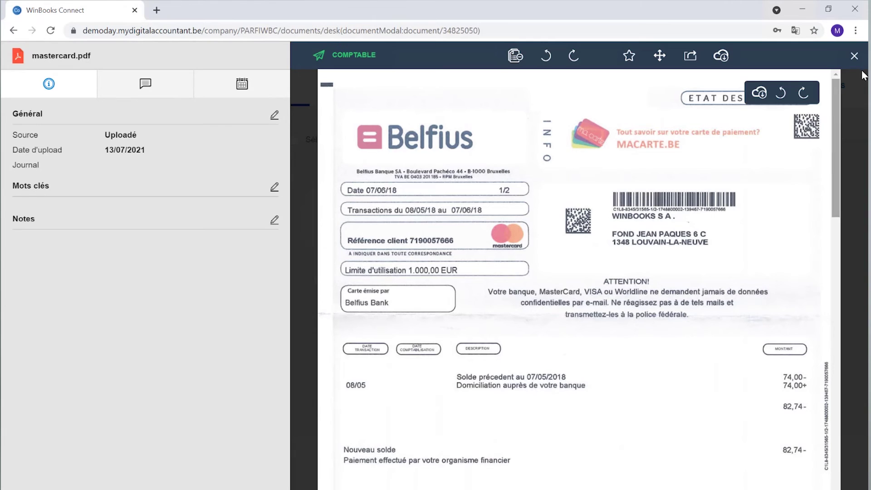
left_click(855, 57)
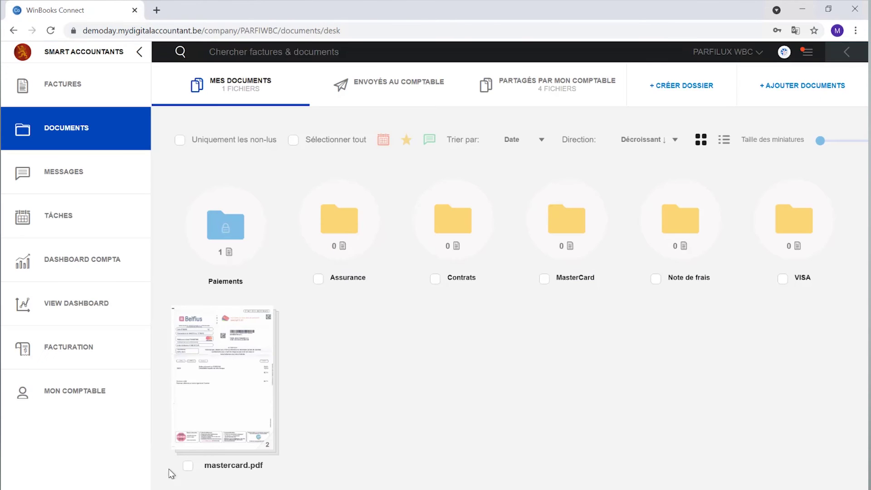
left_click(187, 467)
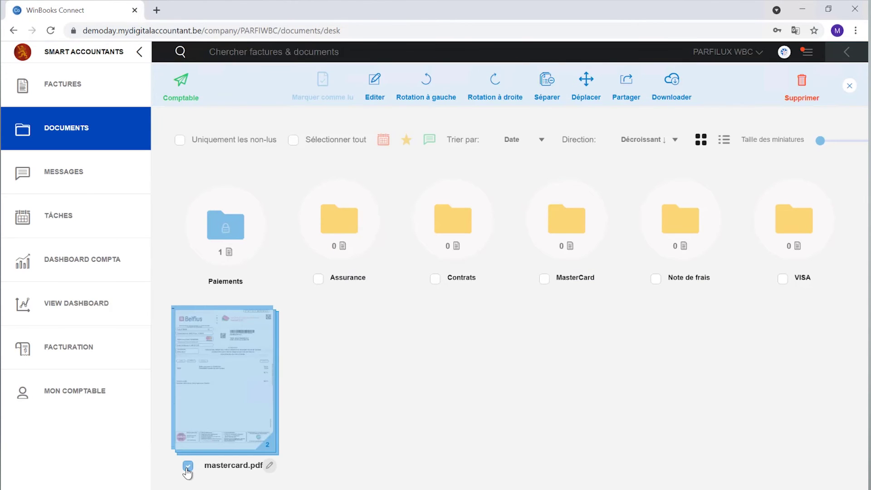
left_click(187, 97)
left_click(298, 174)
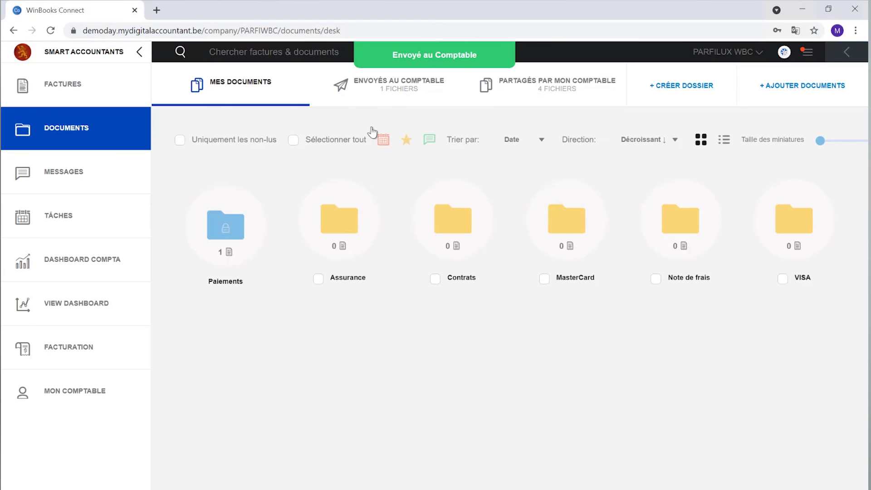
View the documents sent to the accountant, and read the latest "facture manquante" conversation in the messages
left_click(400, 89)
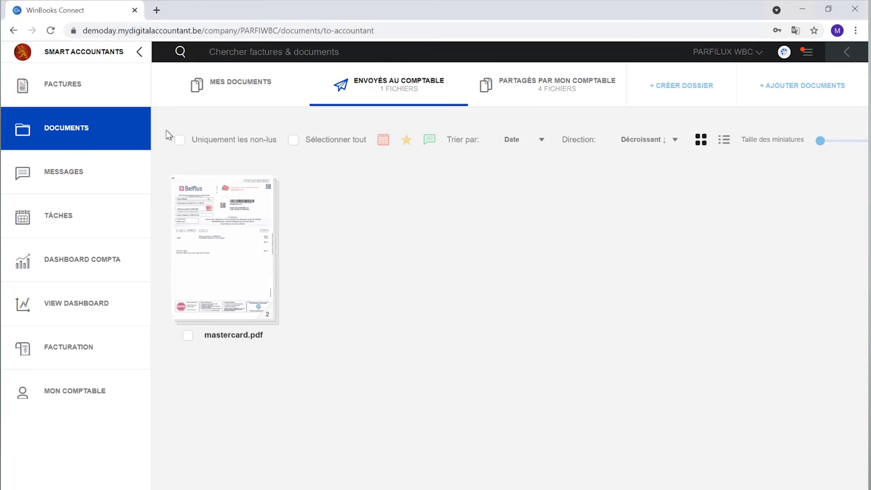
left_click(93, 177)
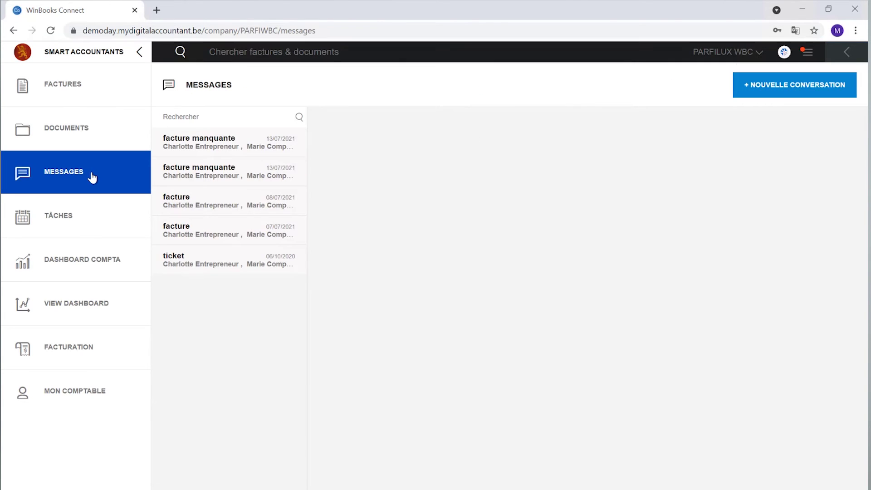
left_click(198, 150)
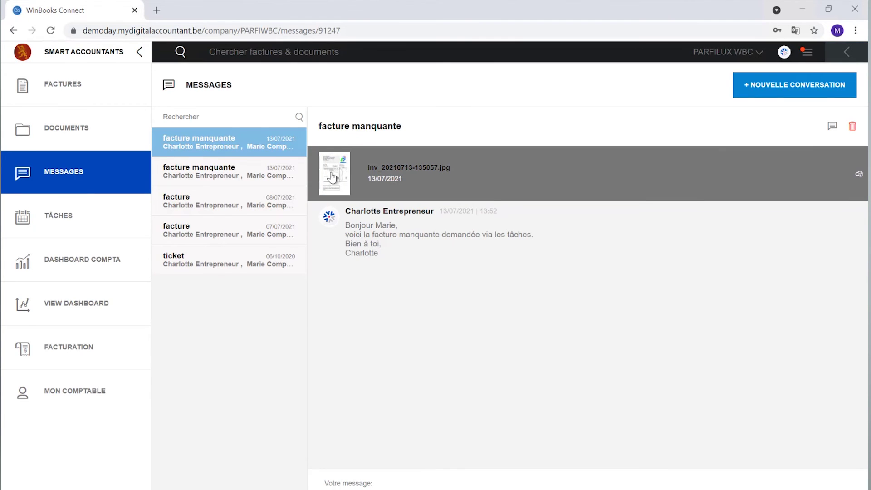
Send the accountant a new message with subject "Demande de bilan", requesting a "bilan provisoire pour un rendez-vous à la banque"
left_click(786, 88)
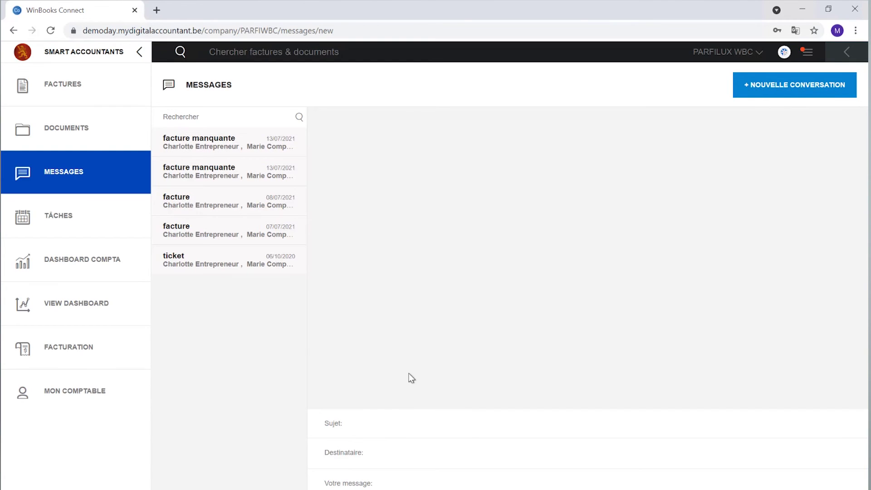
left_click(398, 427)
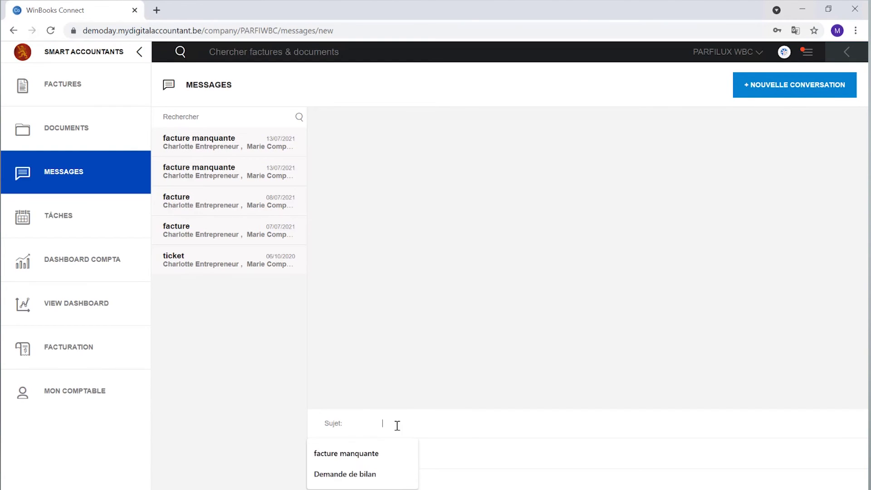
left_click(373, 476)
left_click(413, 454)
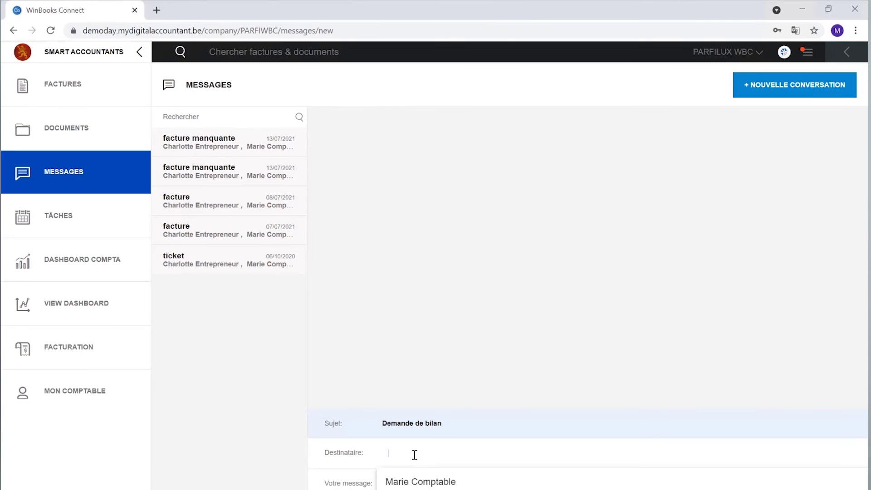
left_click(420, 482)
left_click(422, 484)
key("ctrl+v")
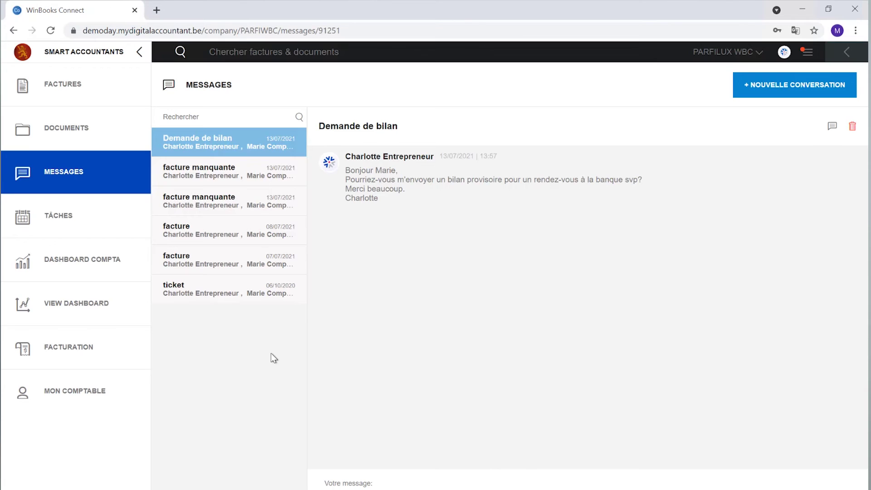
Switch to WinBooks On Web for invoicing, log in with the prefilled credentials and start a new sales invoice
left_click(63, 351)
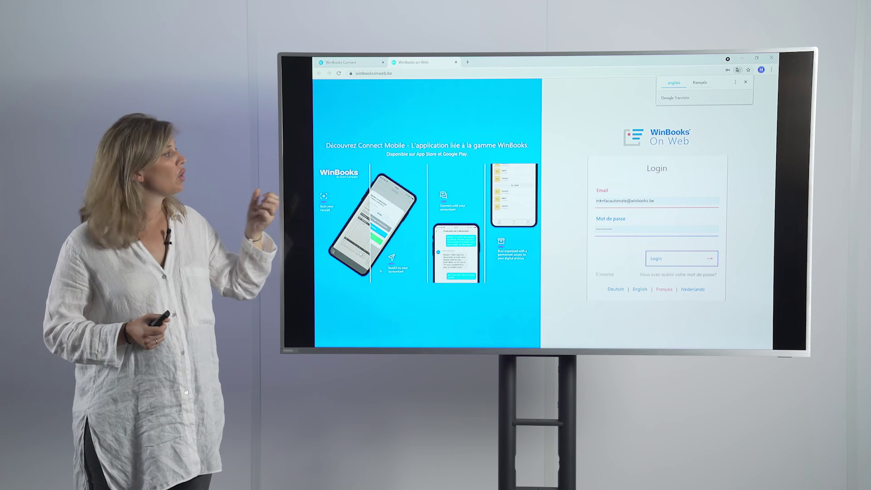
left_click(655, 258)
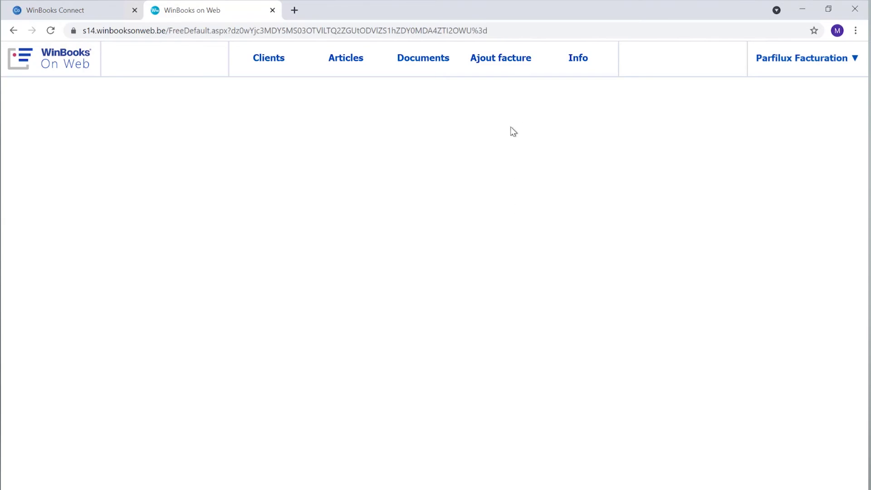
left_click(499, 60)
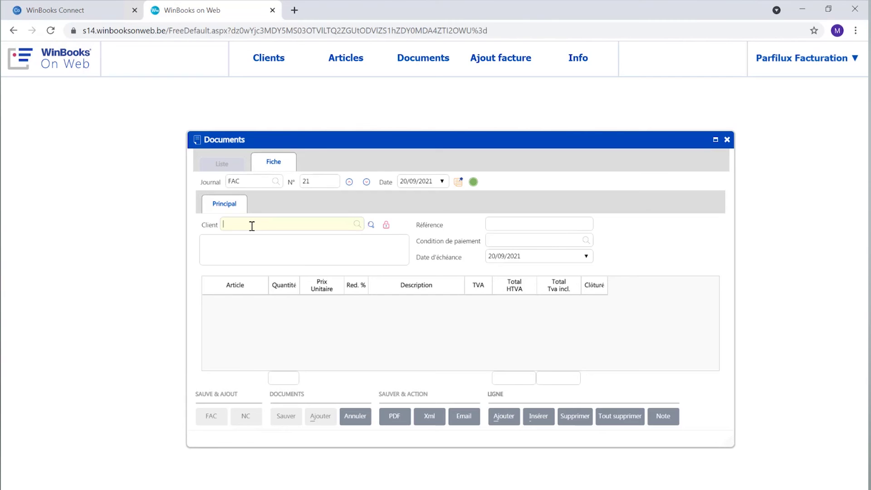
Set the invoice's client to AUDACE and its payment condition to "15 jours date facture"
type("AUDACE")
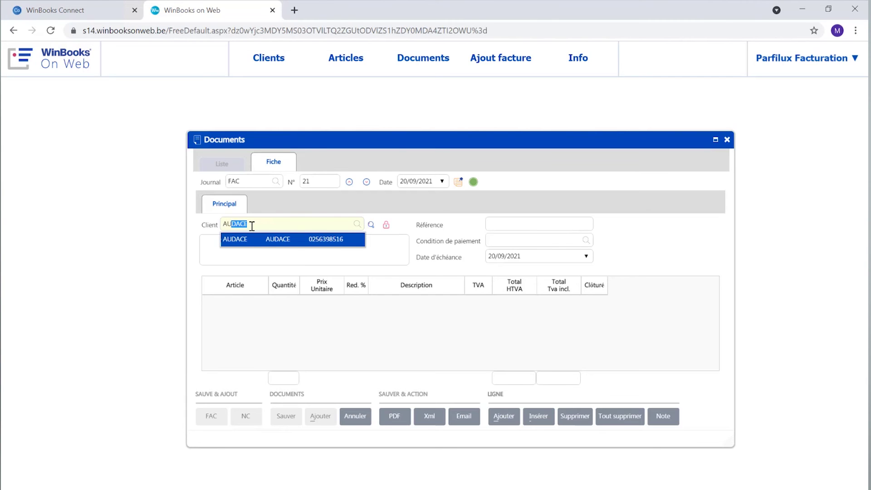
key("Return")
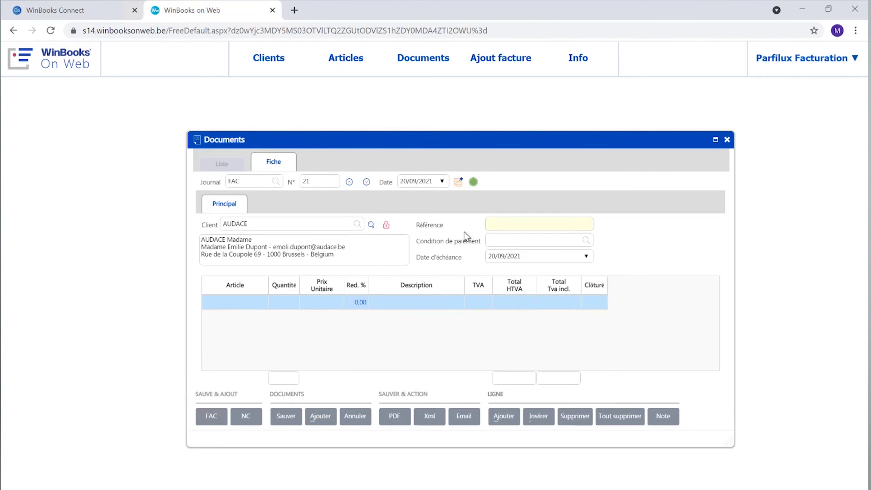
left_click(587, 241)
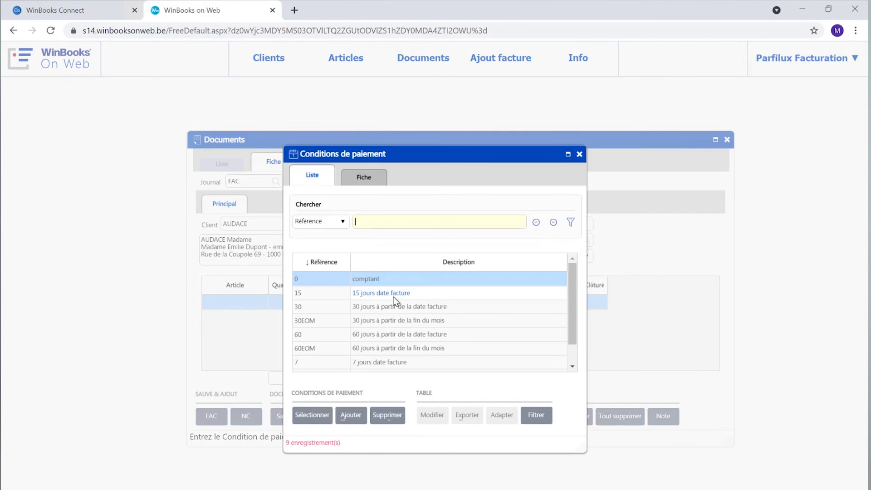
left_click(394, 293)
left_click(309, 418)
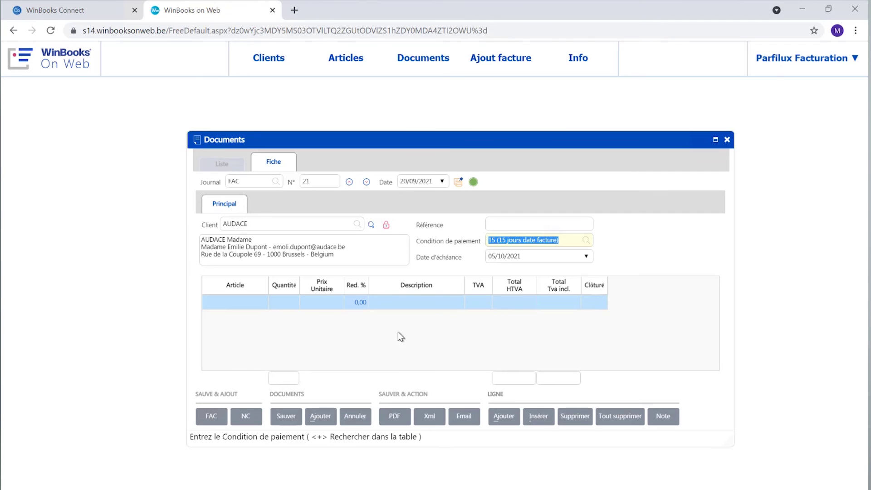
Fill the first invoice line with article 001 (Création parfum femme 100ML), quantity 56 and unit price 100
left_click(214, 302)
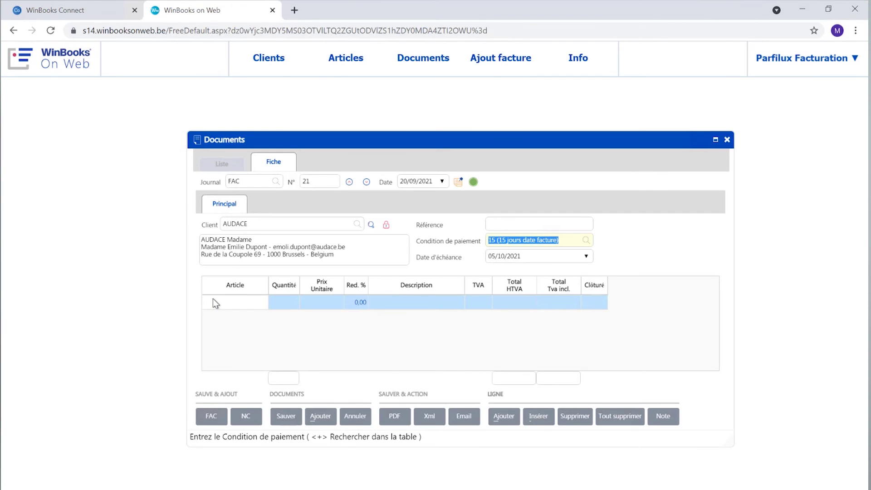
type("00")
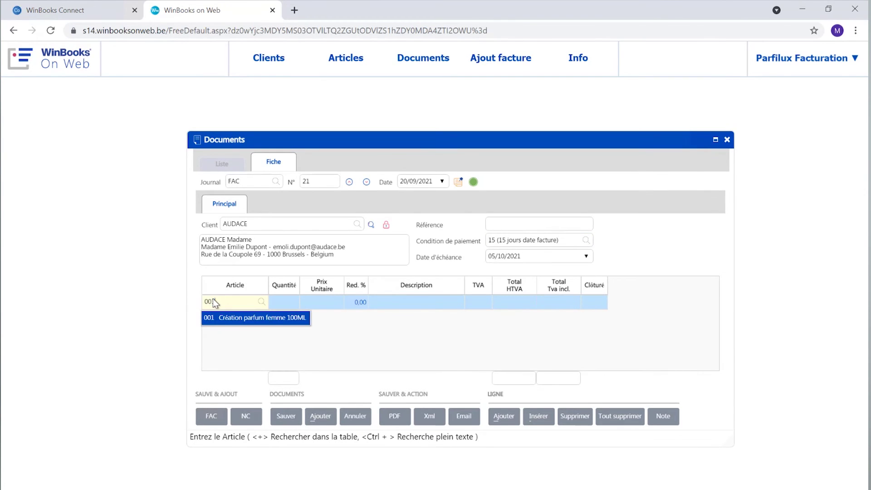
key("Return")
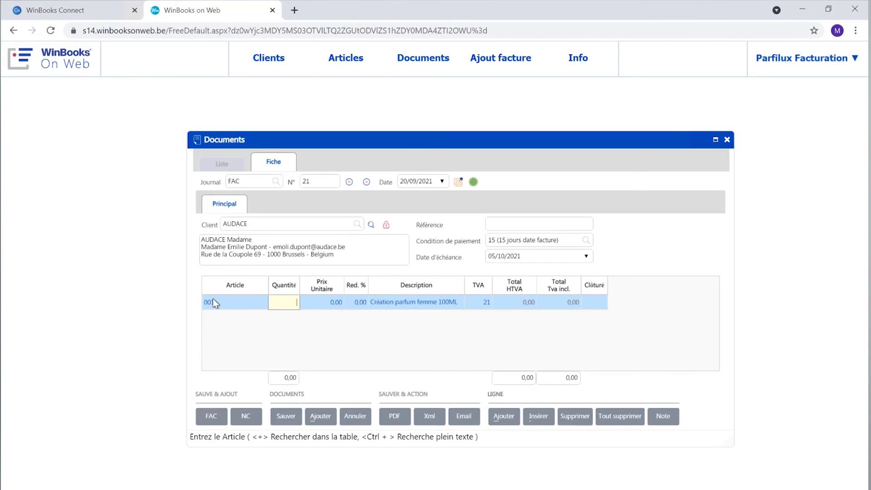
type("56")
key("Return")
type("100")
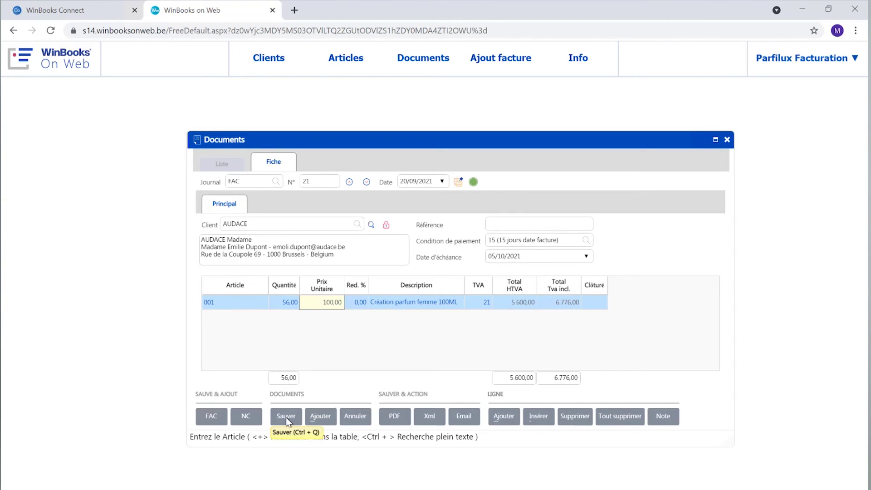
Save the AUDACE invoice for emailing and review its attached PDF before returning to the email
left_click(463, 420)
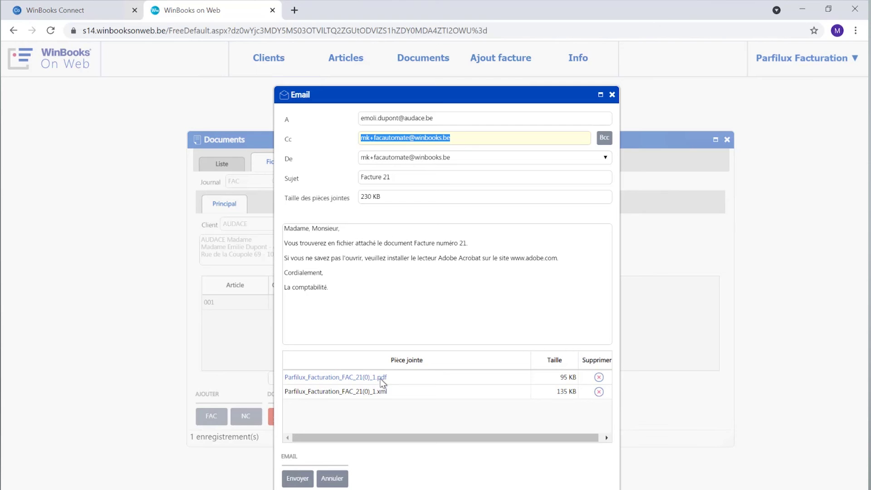
left_click(346, 378)
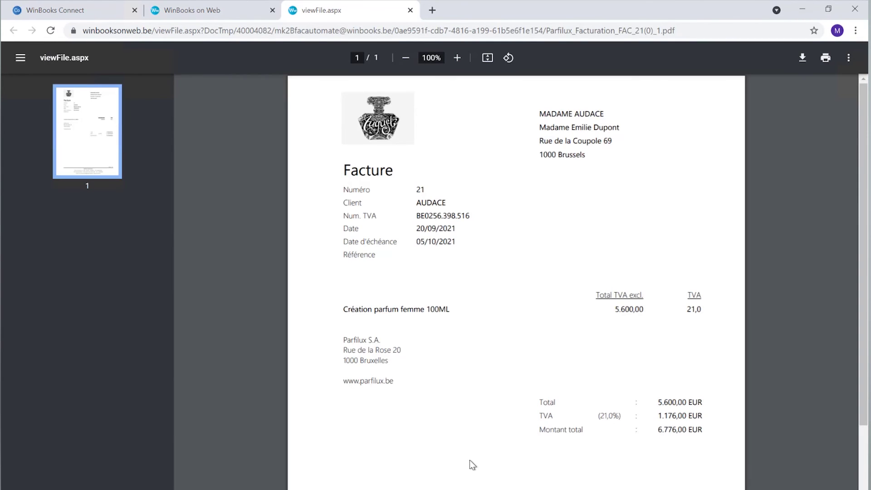
scroll(469, 460, "down", 3)
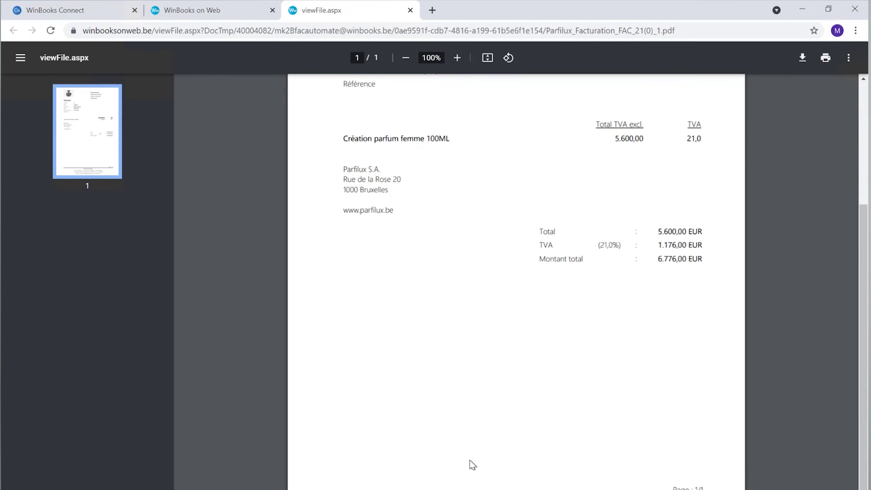
scroll(470, 461, "up", 3)
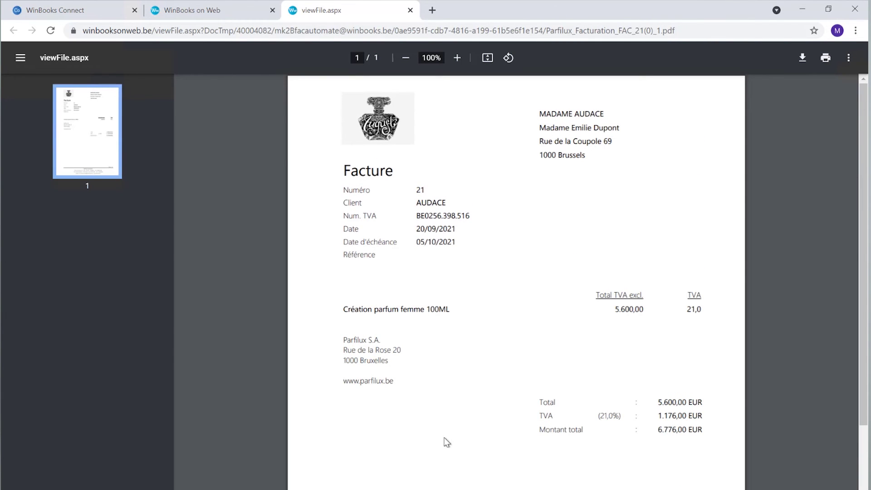
left_click(410, 10)
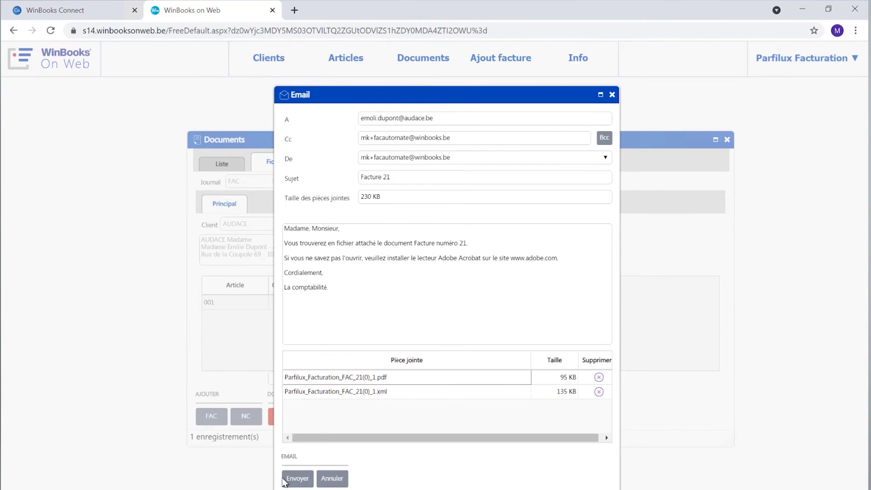
Send the invoice email to the client with its PDF and XML attachments, and close the invoice document
left_click(298, 479)
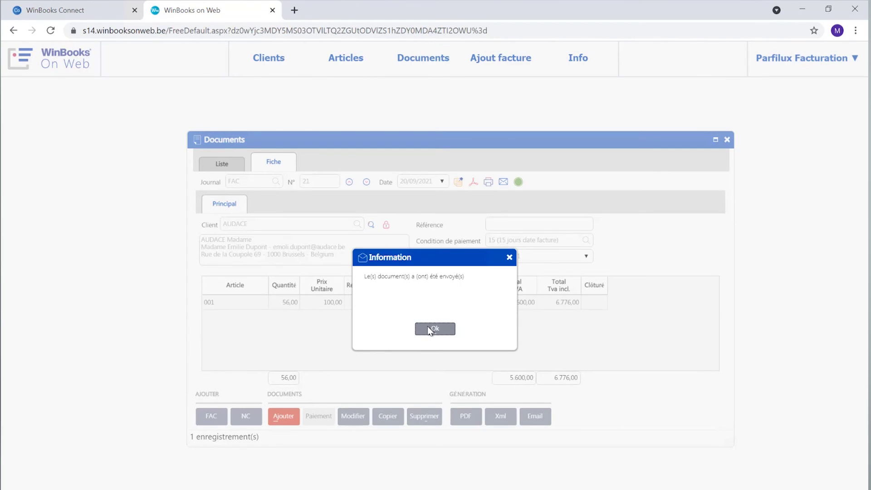
left_click(431, 329)
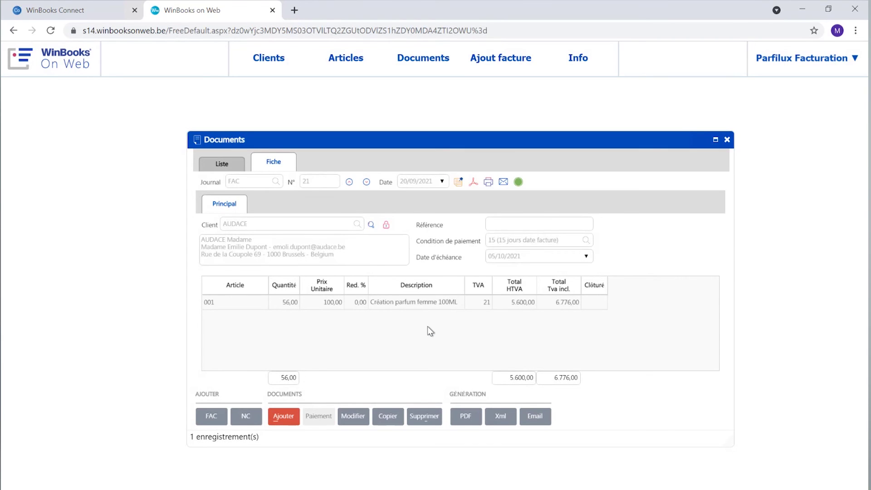
left_click(727, 140)
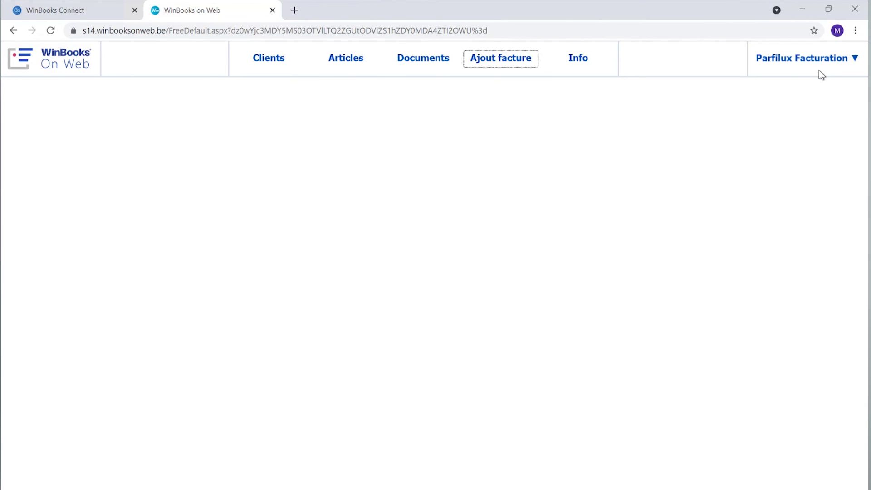
Send the unsent AUDACE invoice to the accountant's dossier and dismiss the sending and task windows
left_click(856, 60)
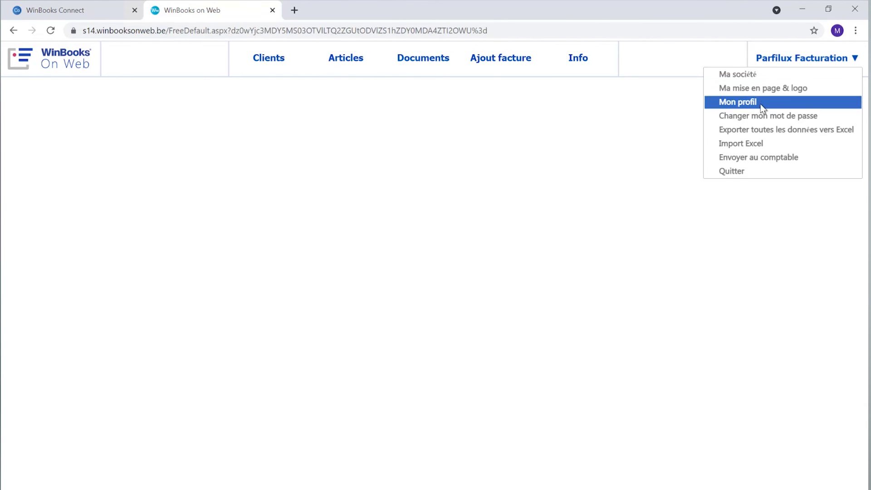
left_click(750, 157)
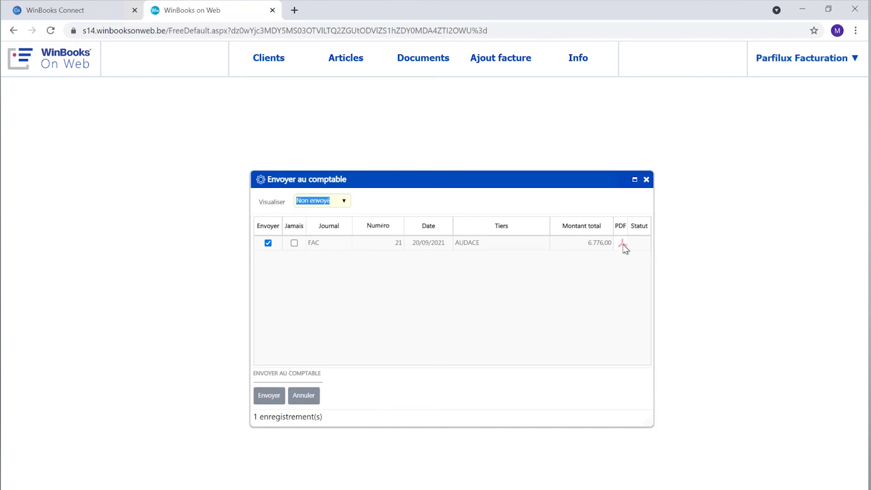
left_click(268, 397)
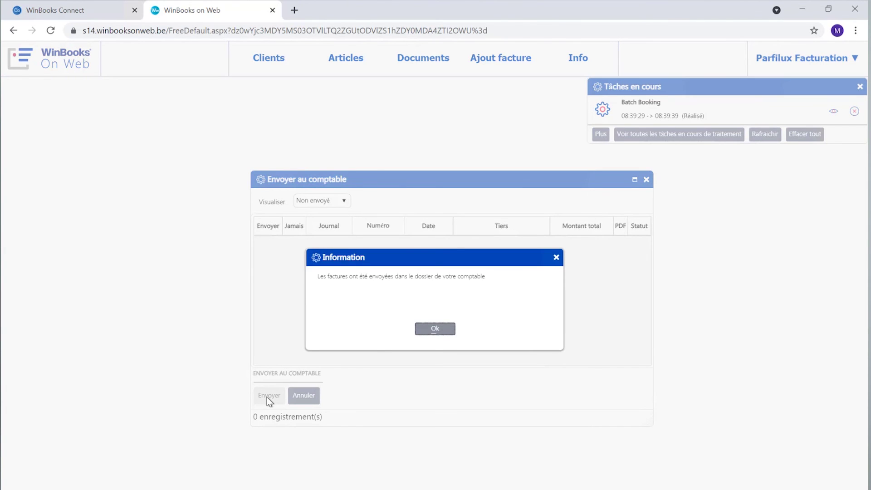
left_click(436, 330)
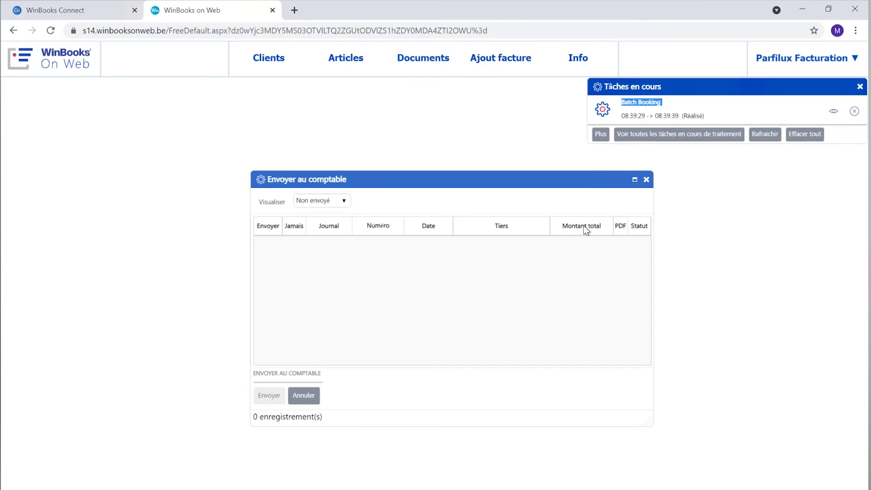
left_click(647, 181)
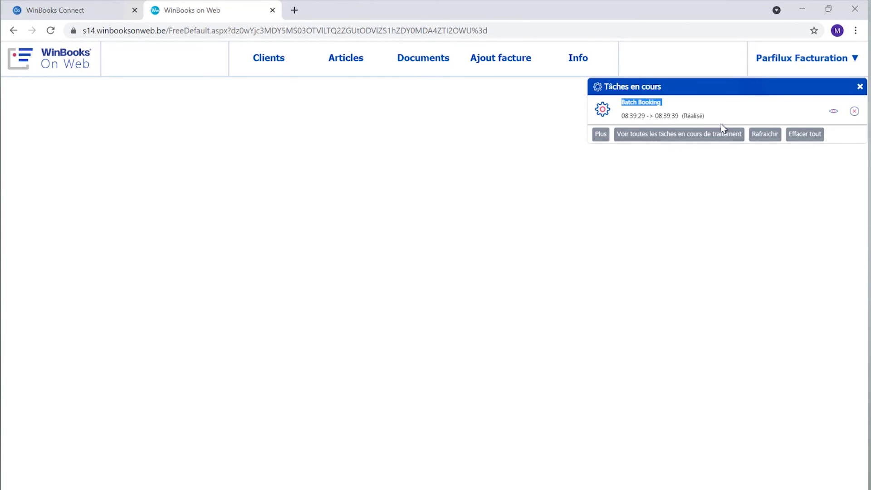
left_click(860, 87)
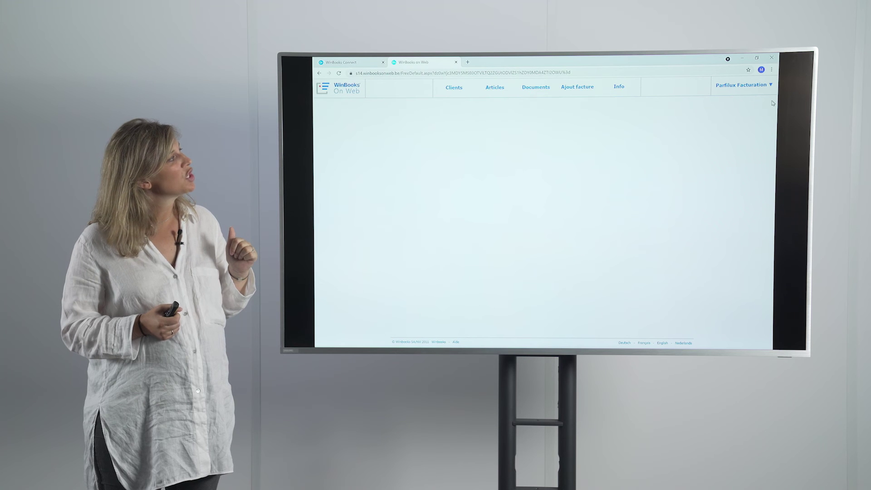
Log out of the Parfilux Facturation invoicing account
left_click(772, 86)
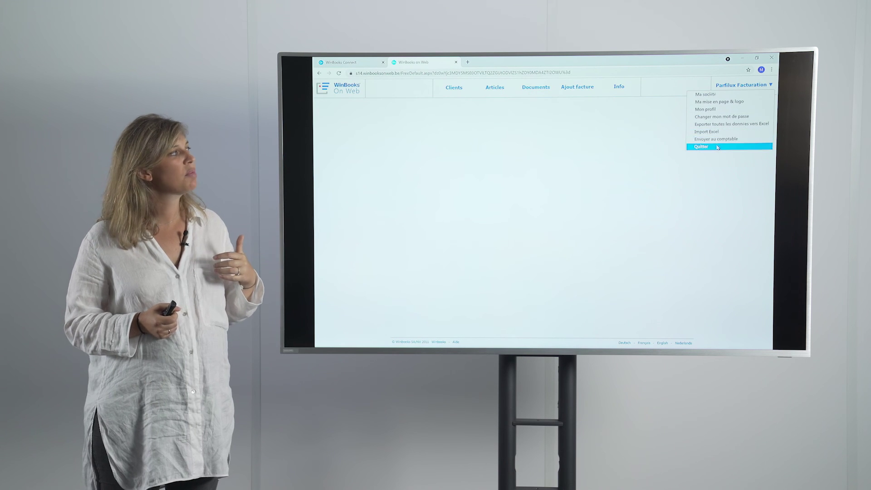
left_click(716, 144)
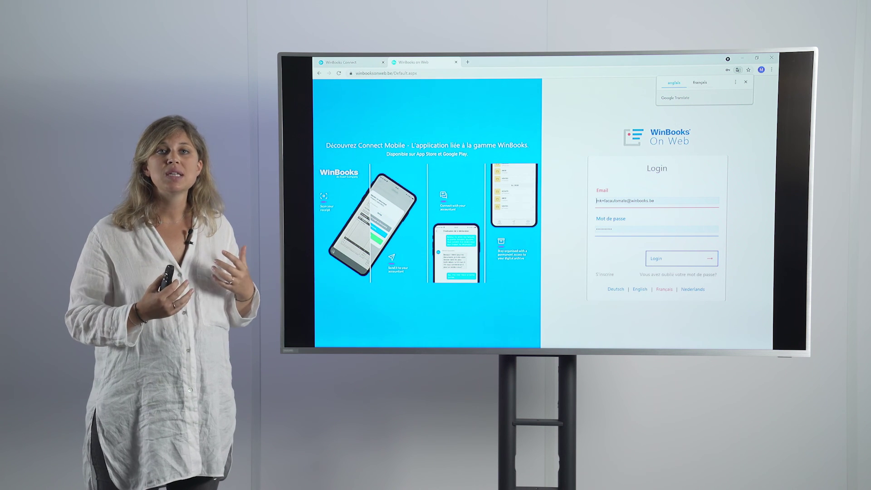
left_click(568, 304)
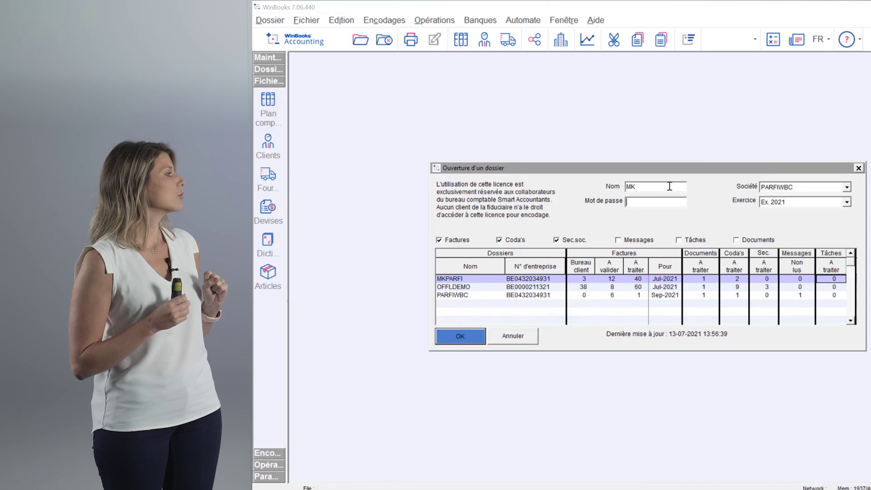
Select the company PARFIWBC and fiscal year Ex. 2021 for opening the dossier
left_click(848, 188)
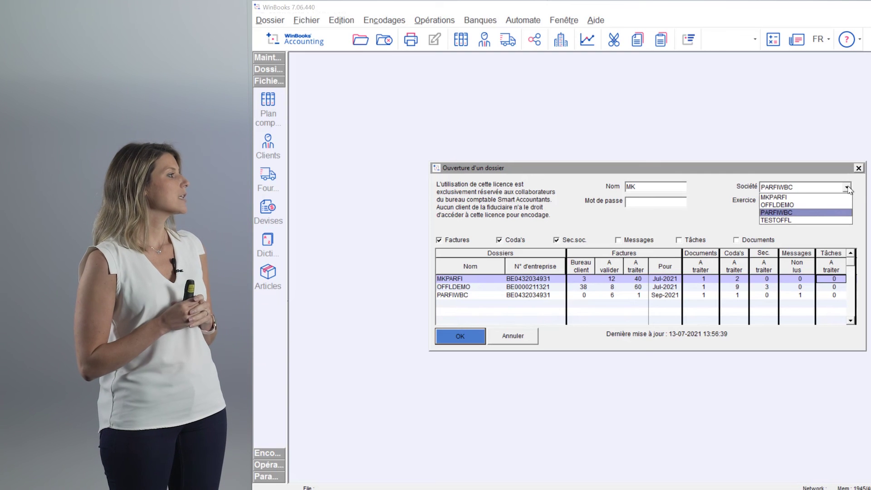
left_click(847, 188)
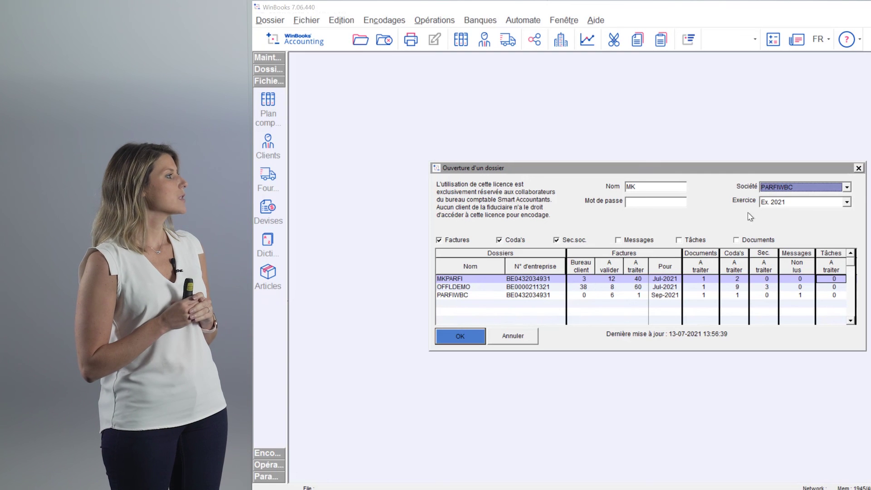
left_click(848, 202)
left_click(708, 225)
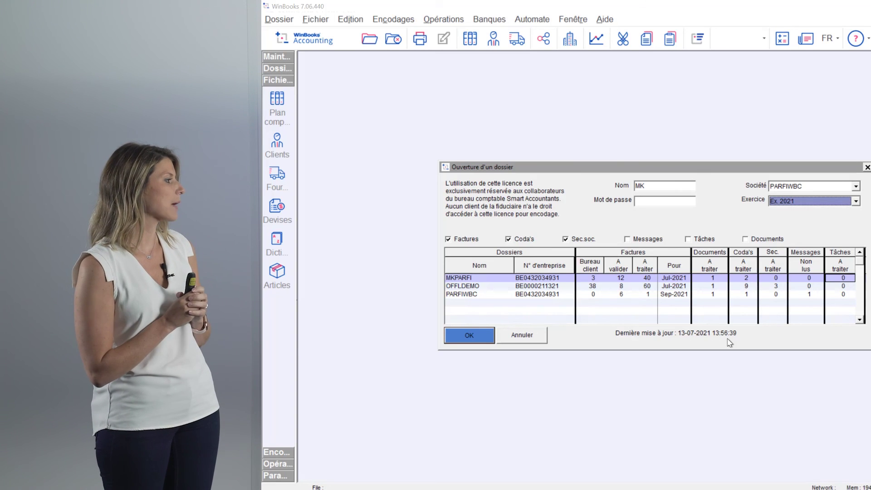
Sort the dossier overview by the invoice columns "Bureau client", "A valider" and "A traiter" in turn
left_click(590, 262)
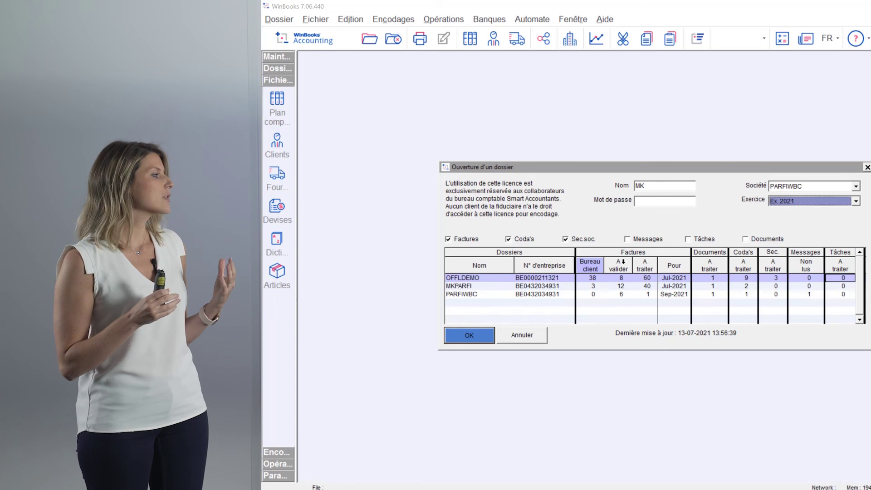
left_click(624, 262)
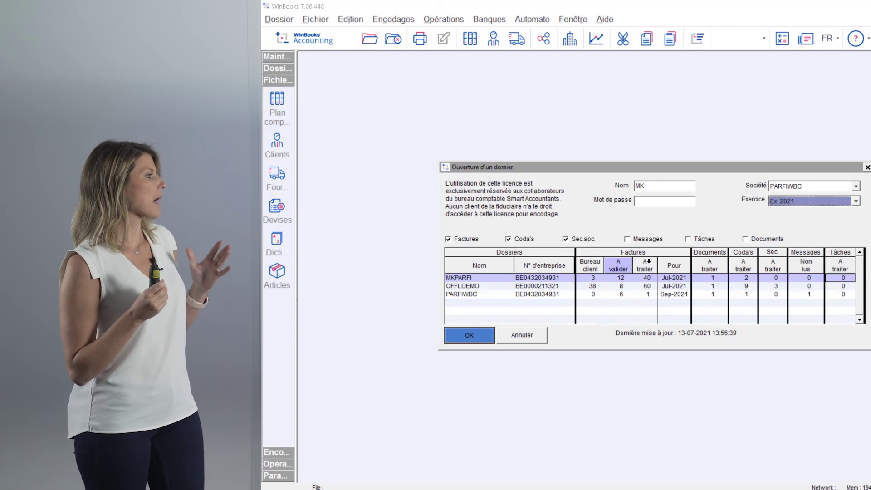
left_click(648, 262)
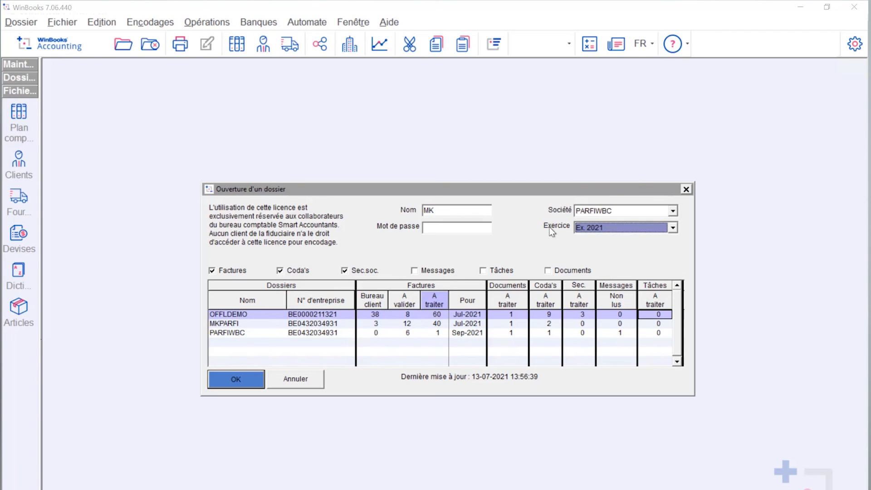
Open the PARFIWBC dossier for Ex. 2021 and display the accounting firm dashboard (tableau de bord fiduciaire)
left_click(254, 385)
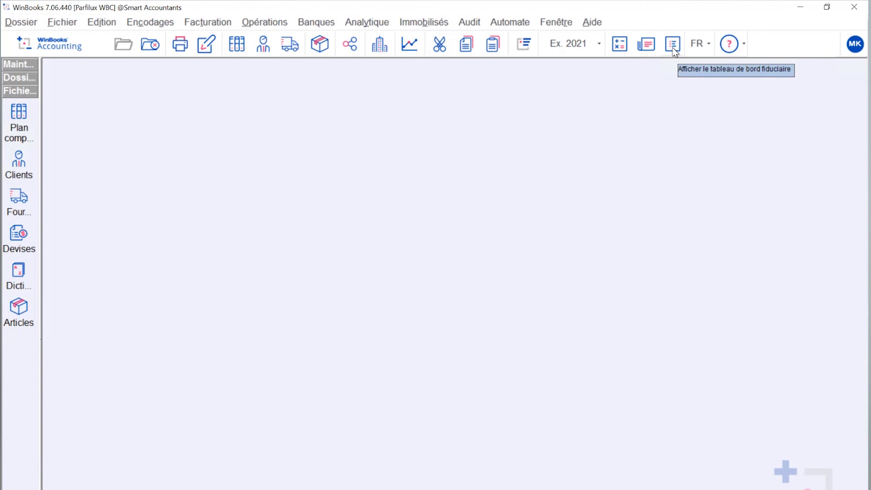
left_click(673, 46)
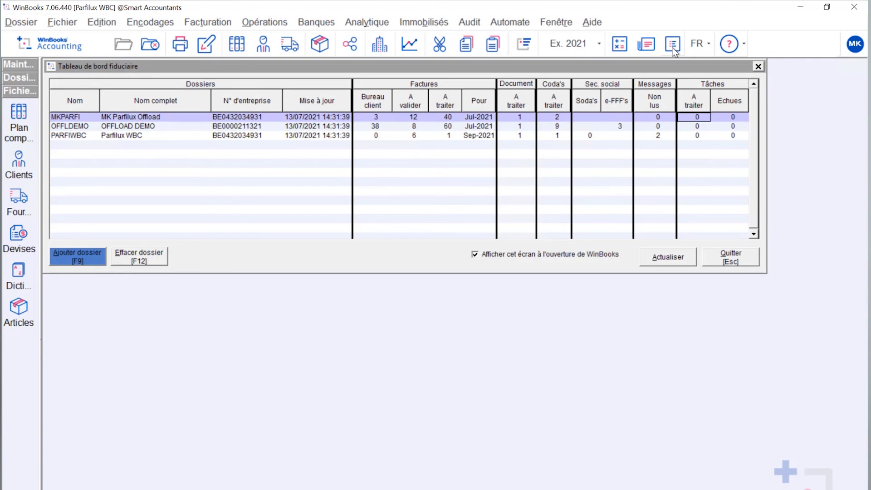